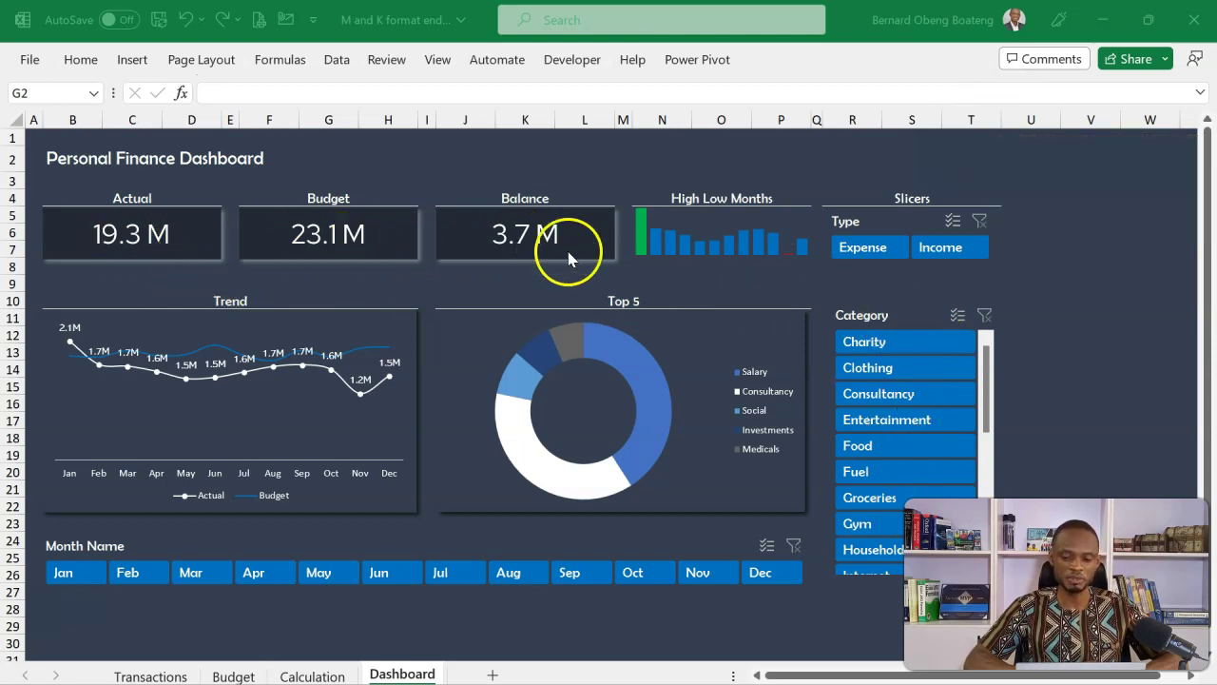
Filter the dashboard by the Charity, Clothing and Consultancy categories in turn to compare the figures, and clear the category filter
click(868, 351)
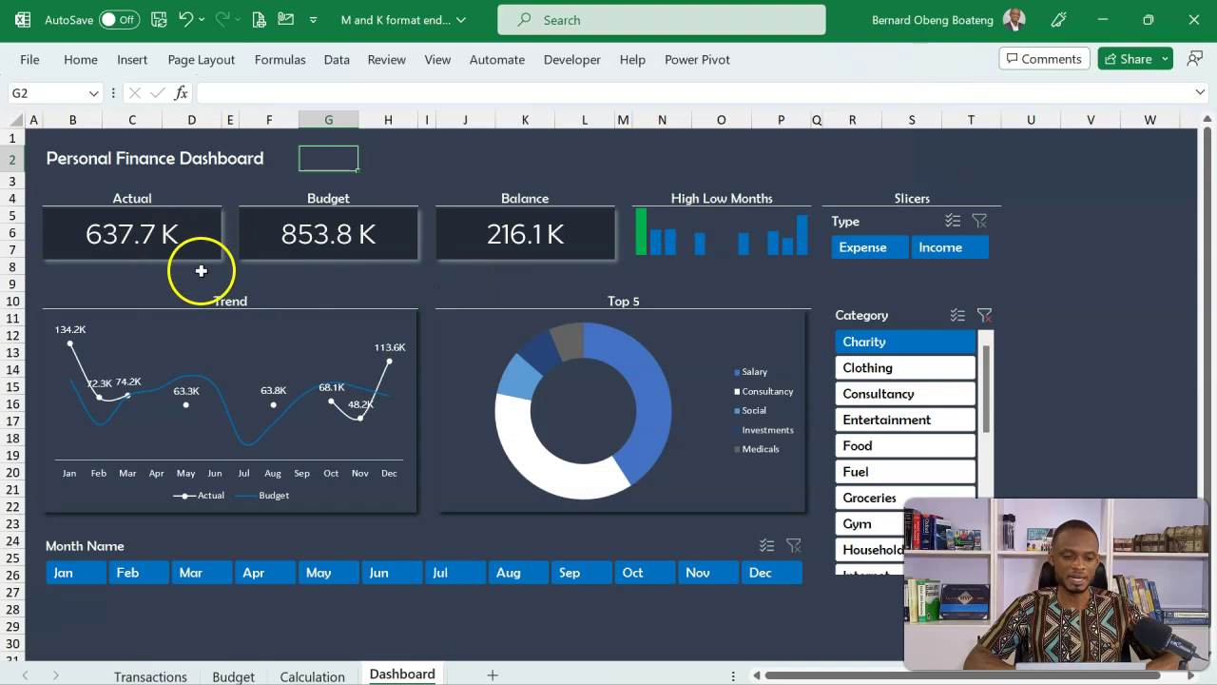
click(891, 374)
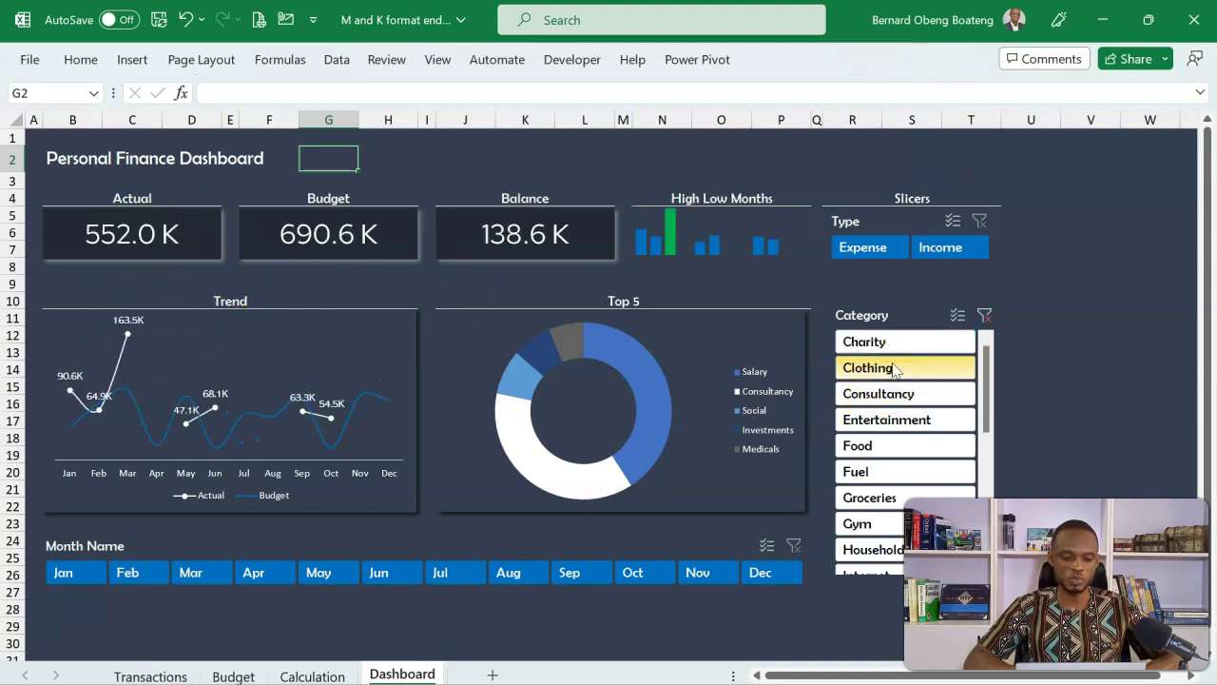
click(890, 394)
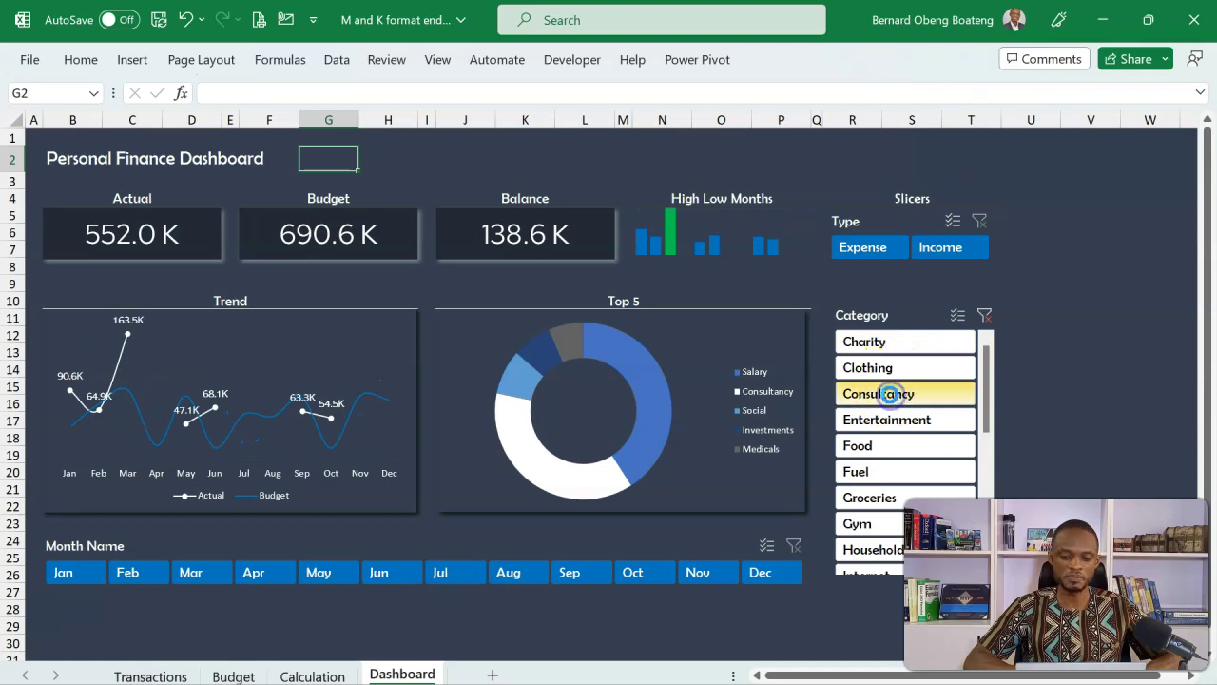
click(883, 346)
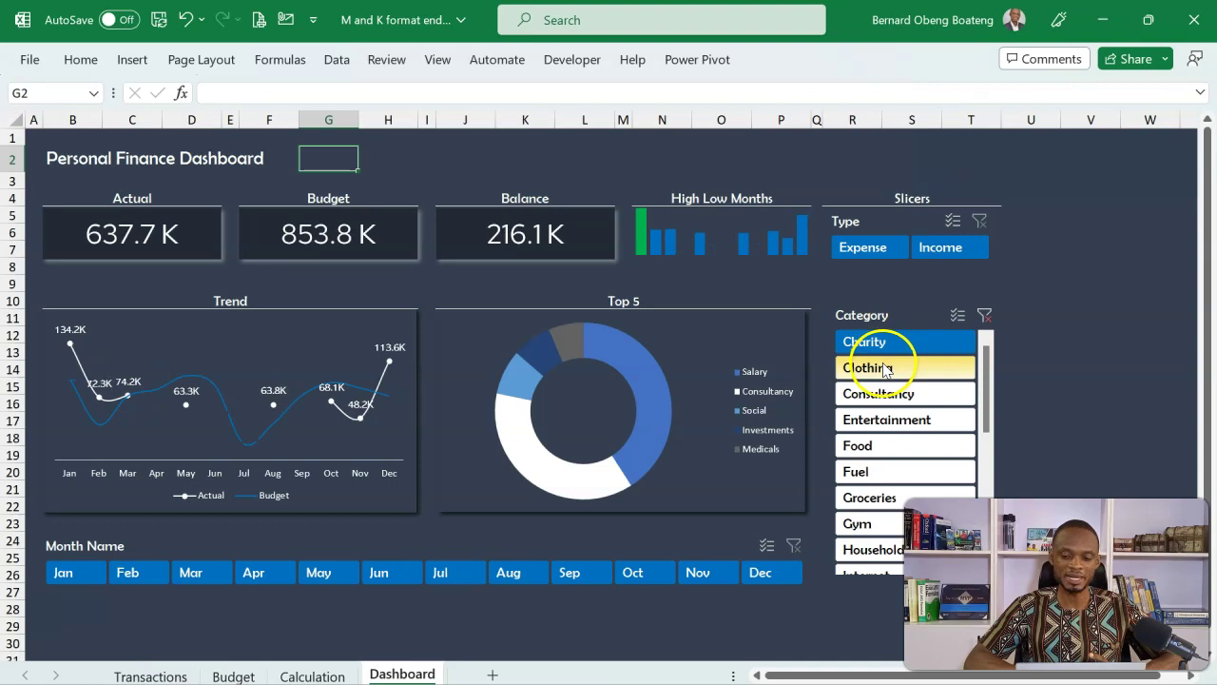
click(877, 367)
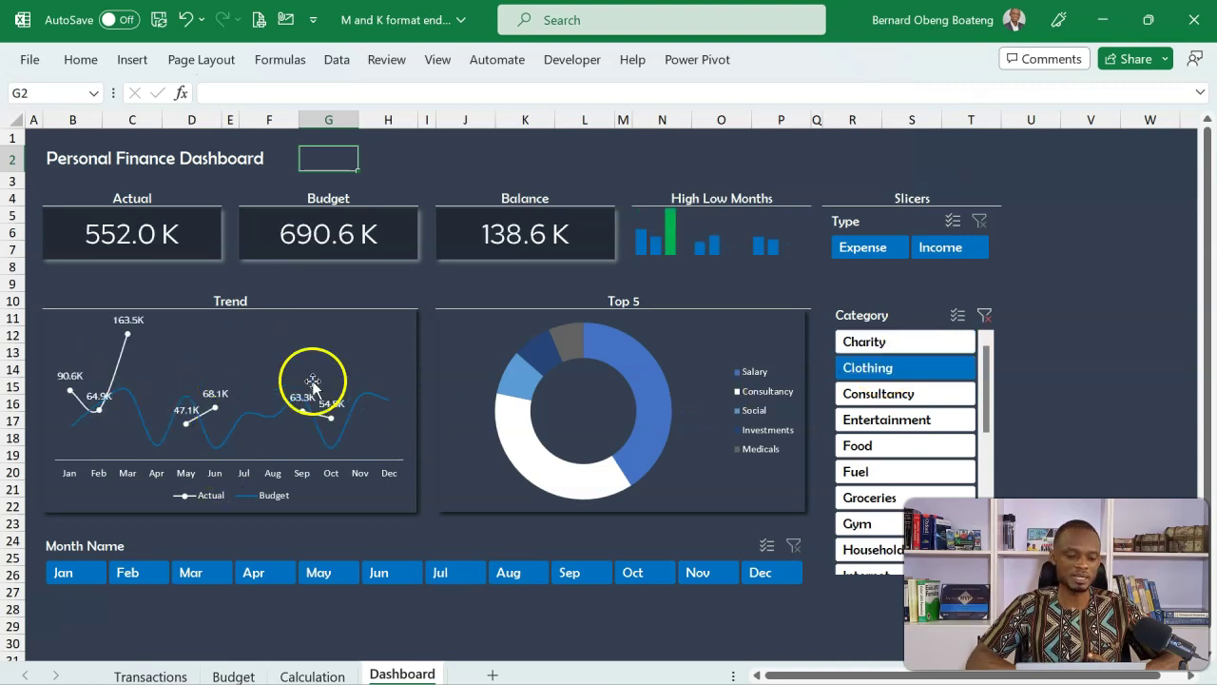
click(984, 324)
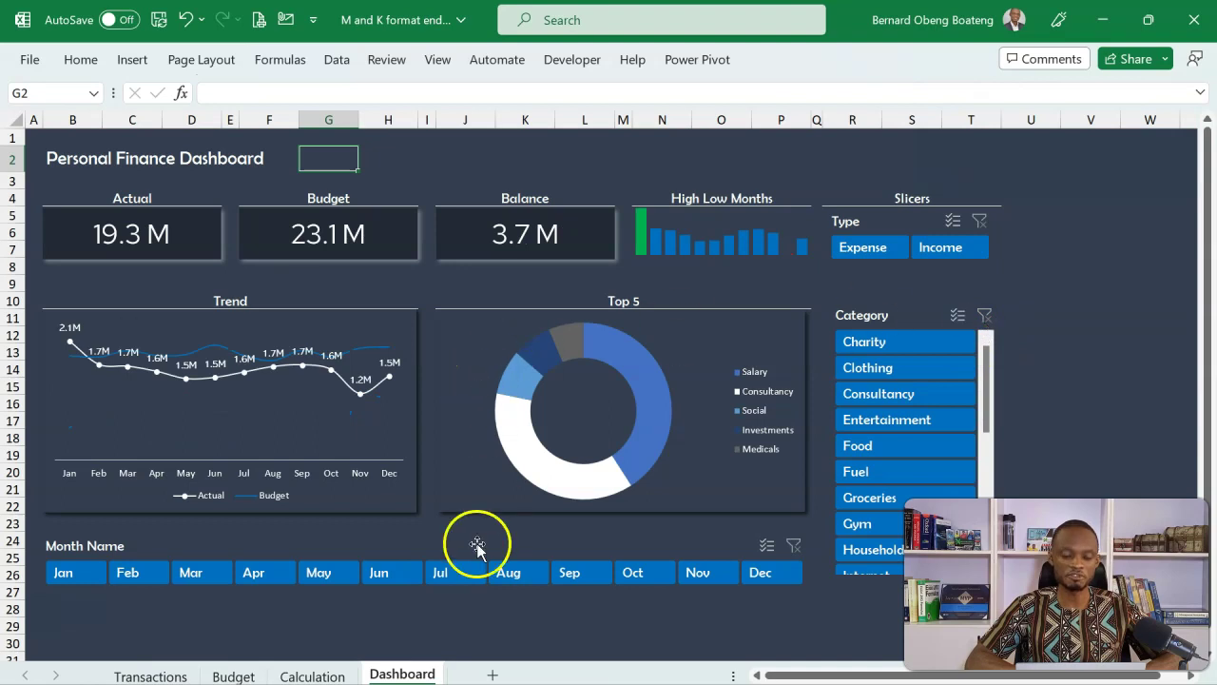
key(ctrl+z)
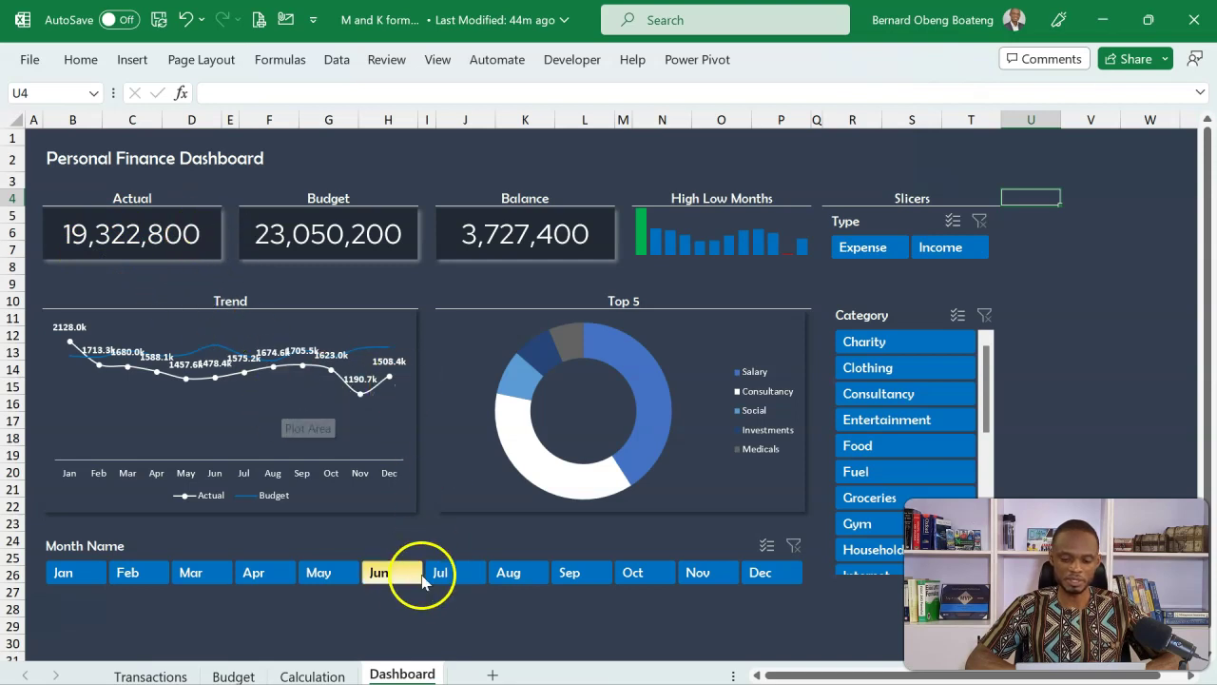
Autofit the width of column E on the Calculation sheet so the Budget total displays in full
click(348, 675)
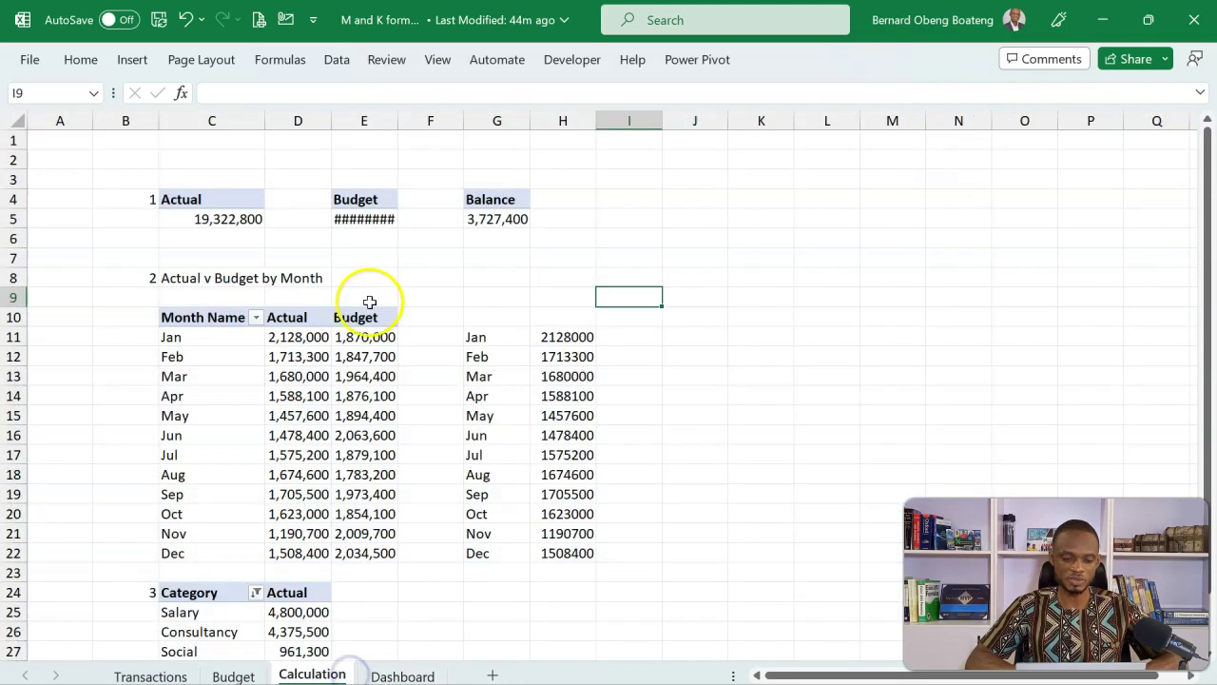
double_click(399, 112)
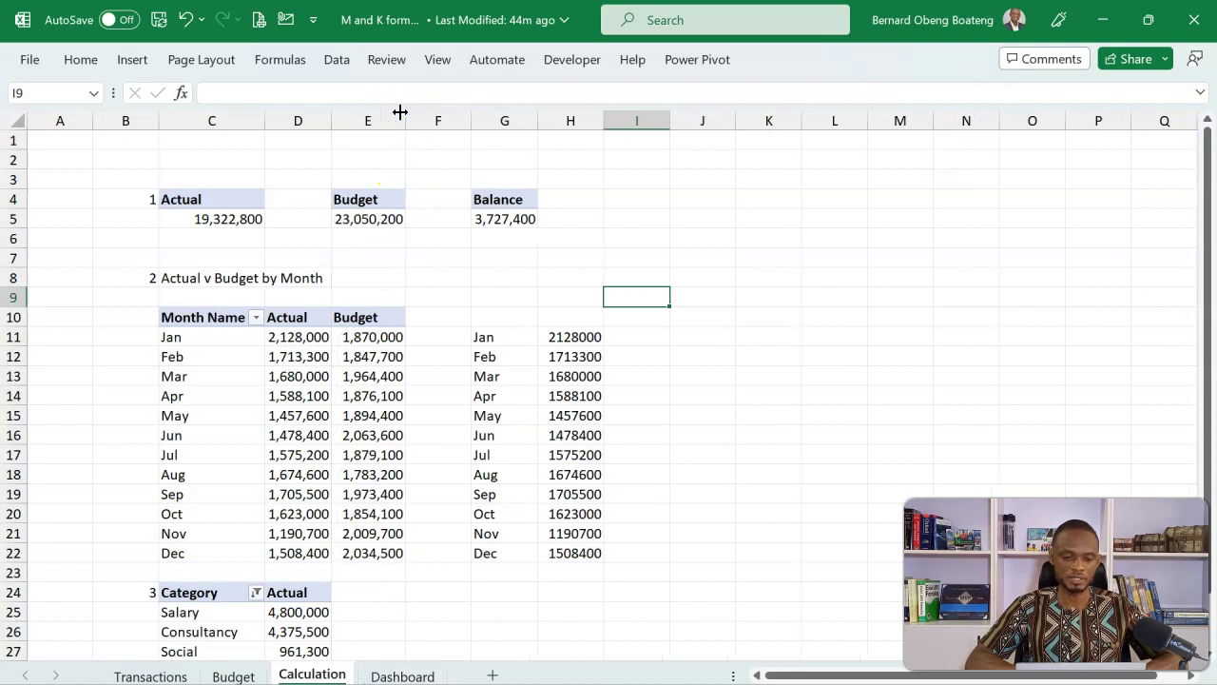
click(368, 219)
ctrl+click(258, 217)
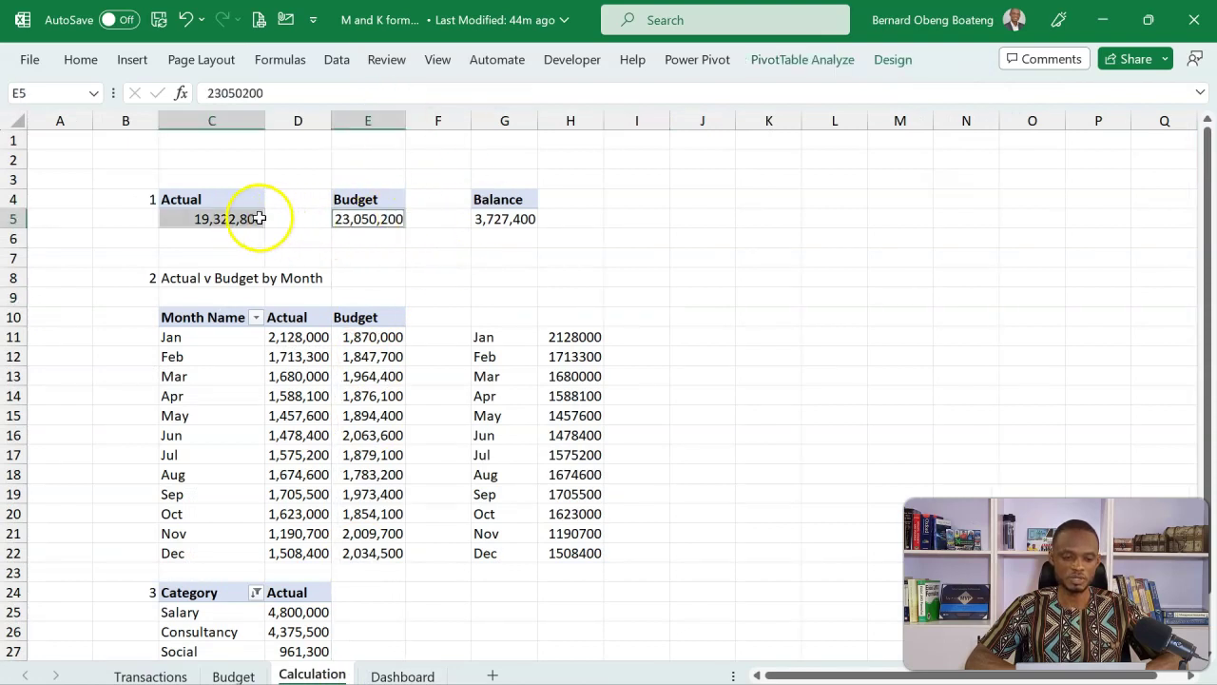
ctrl+click(348, 218)
ctrl+click(495, 219)
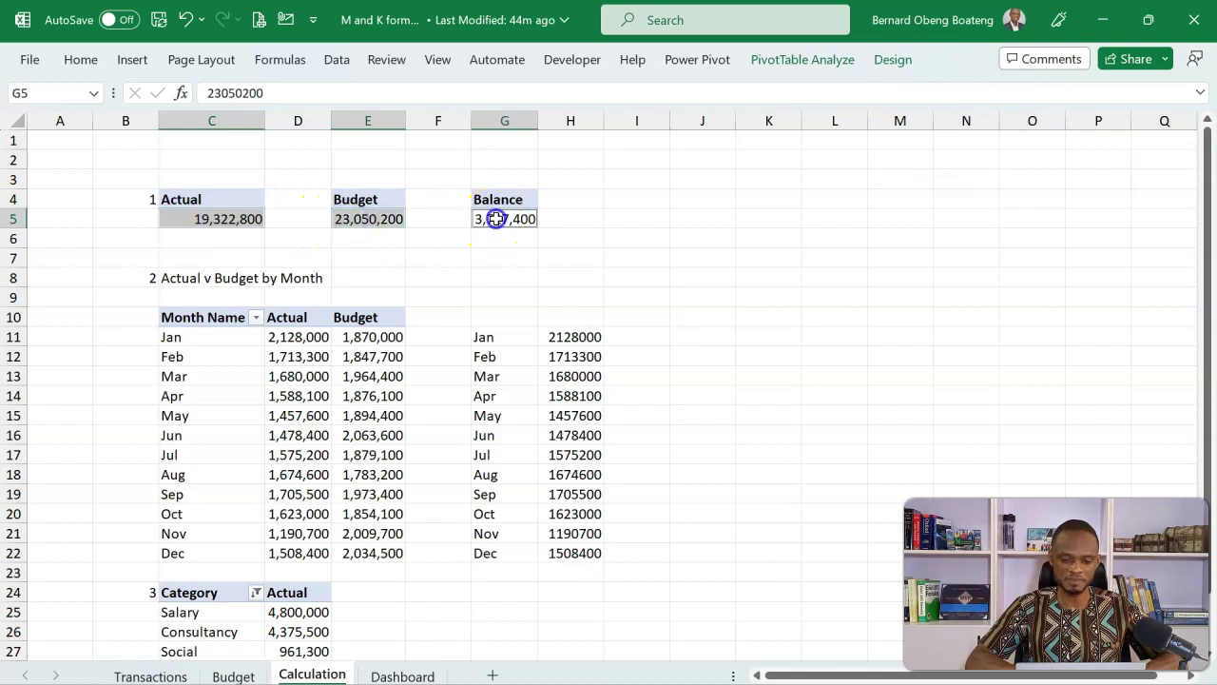
click(695, 277)
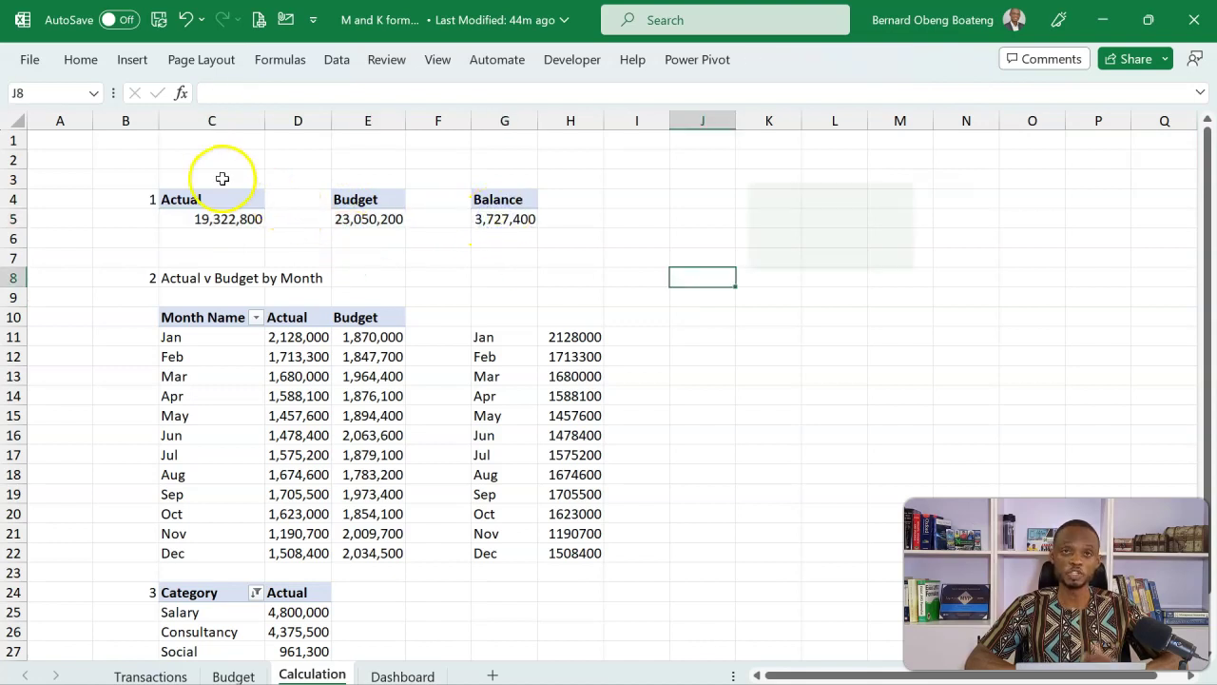
Apply the custom number format #,##0,"k" to the Actual total in cell C5
click(235, 219)
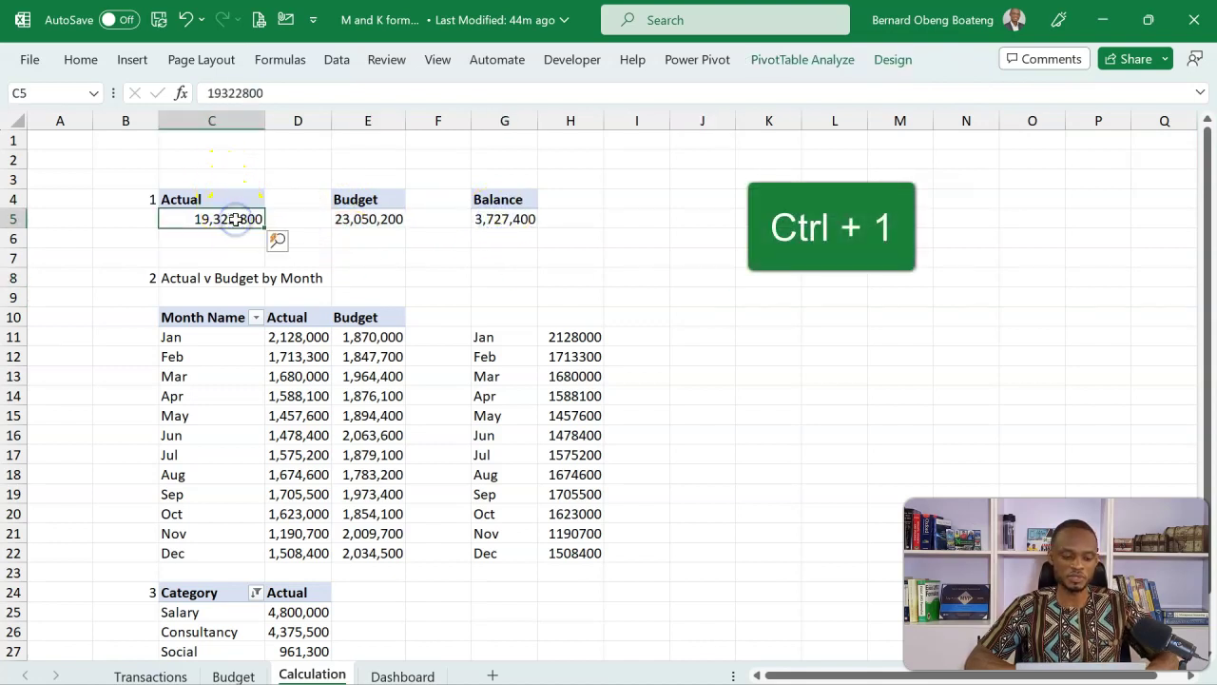
key(ctrl+1)
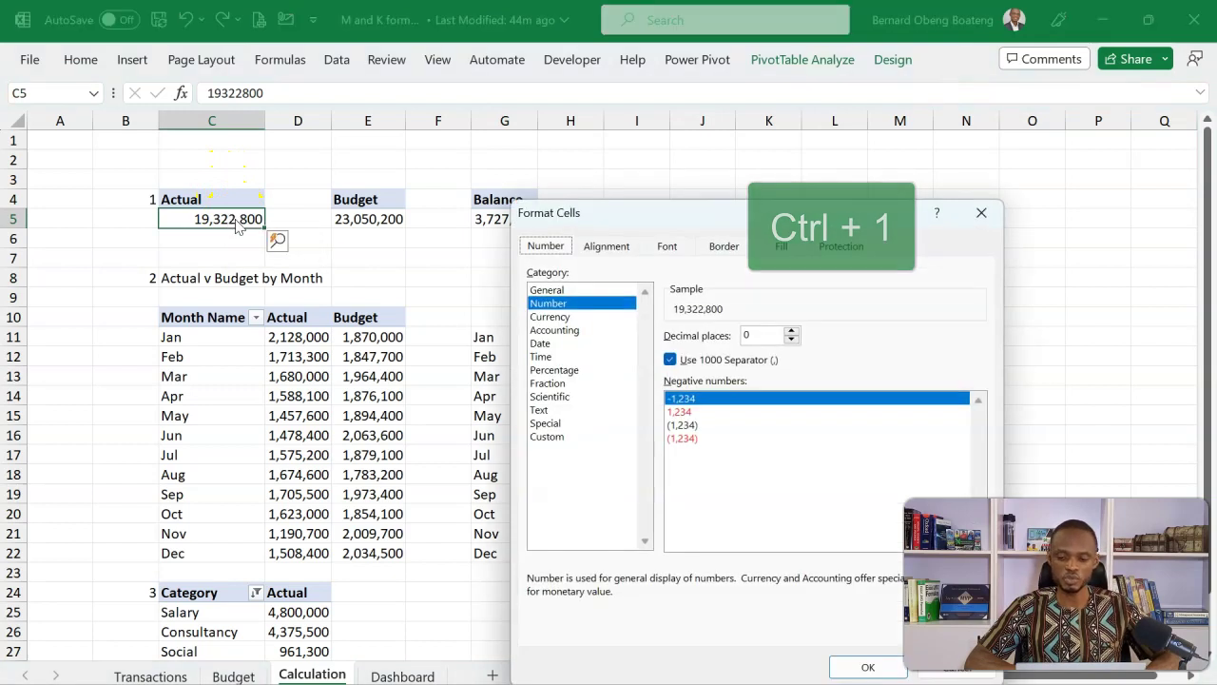
drag(624, 224, 644, 158)
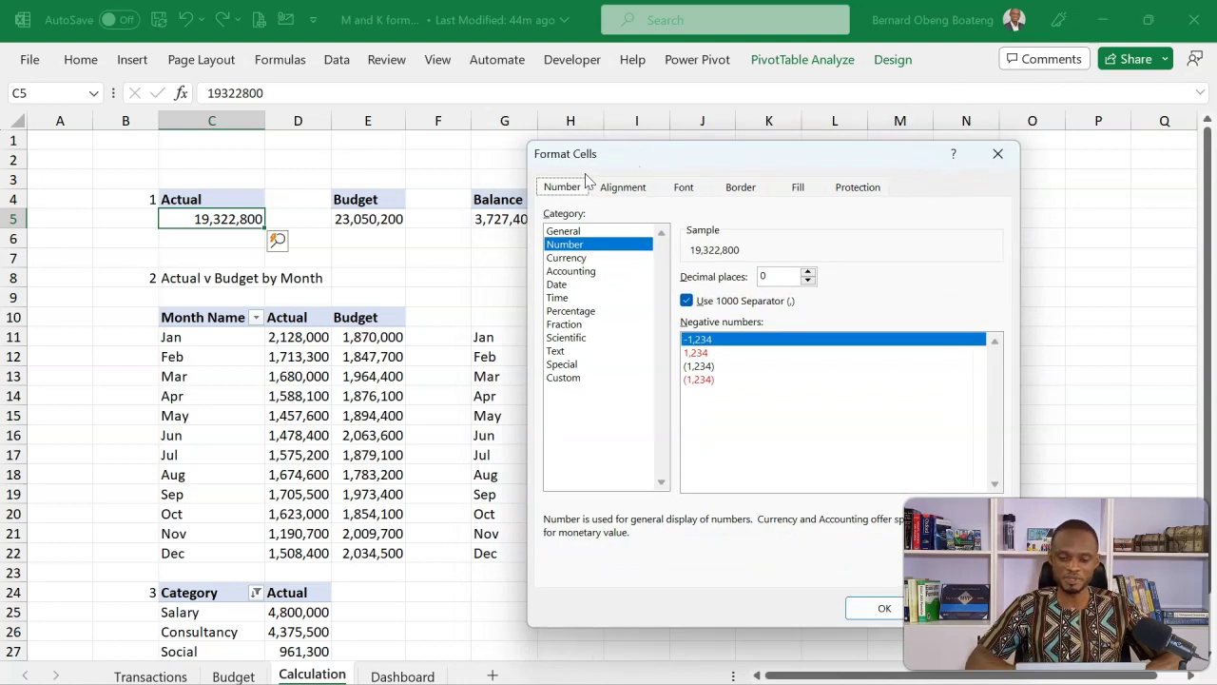
click(587, 380)
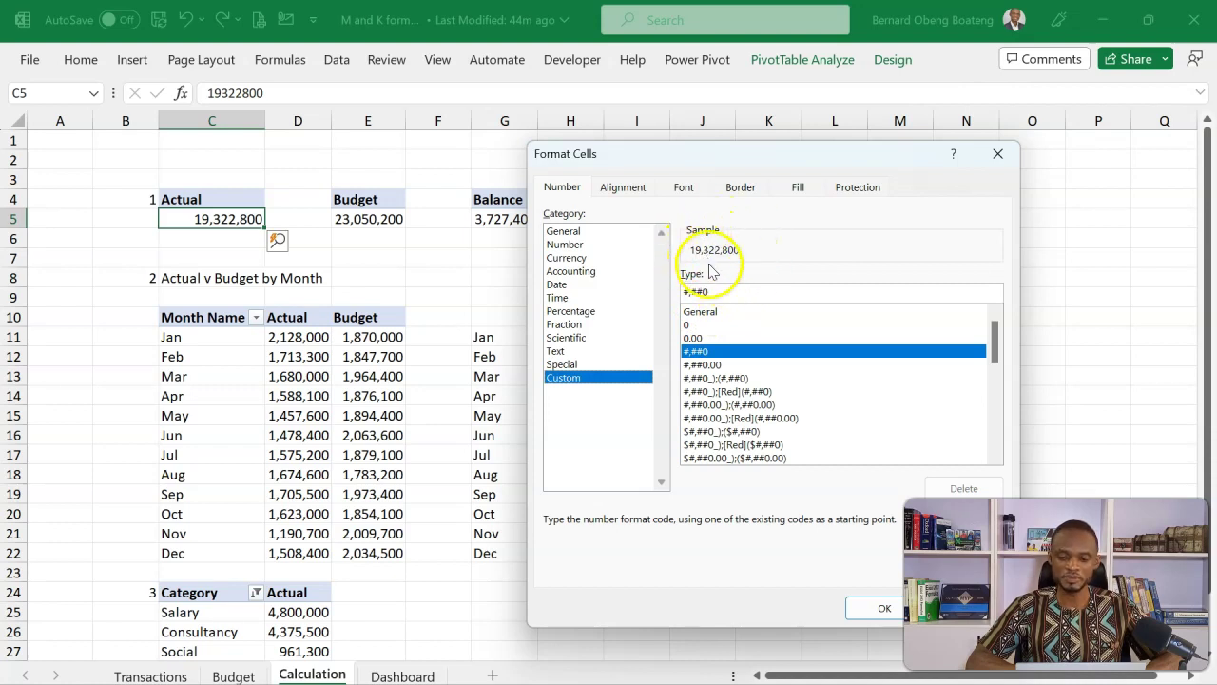
click(733, 291)
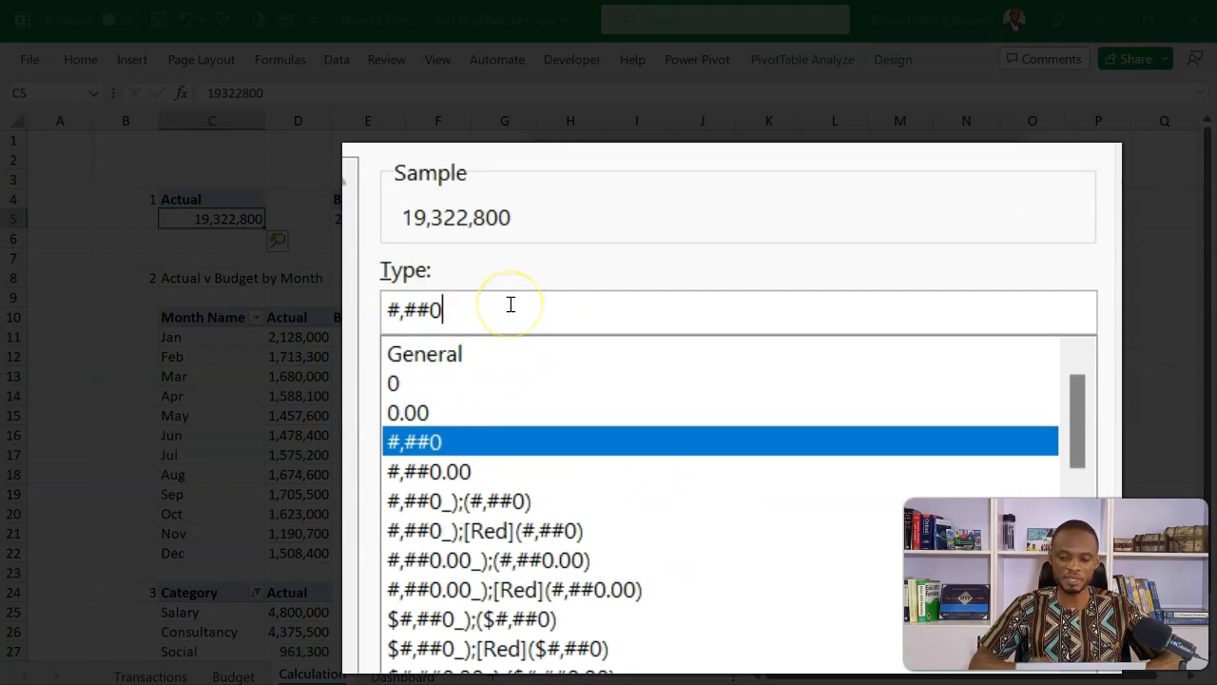
text(,"k)
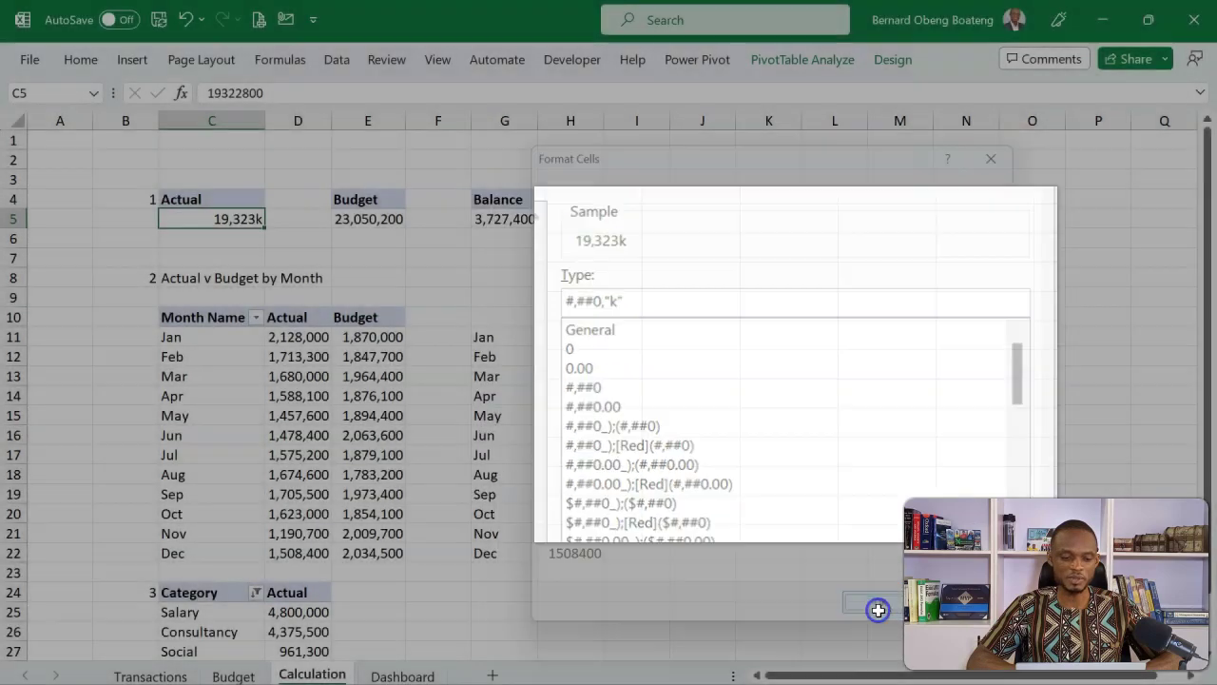
click(877, 609)
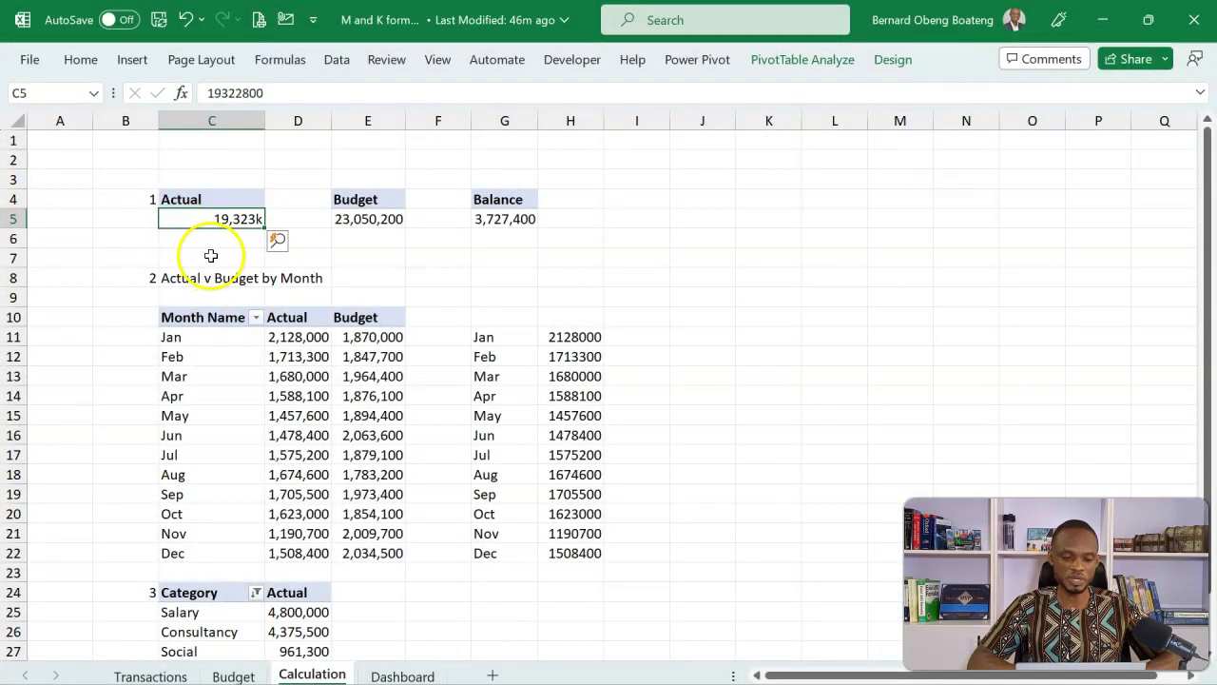
Change the custom number format of cell C5 to #,##0.0,,"M" to show millions with one decimal
key(ctrl+1)
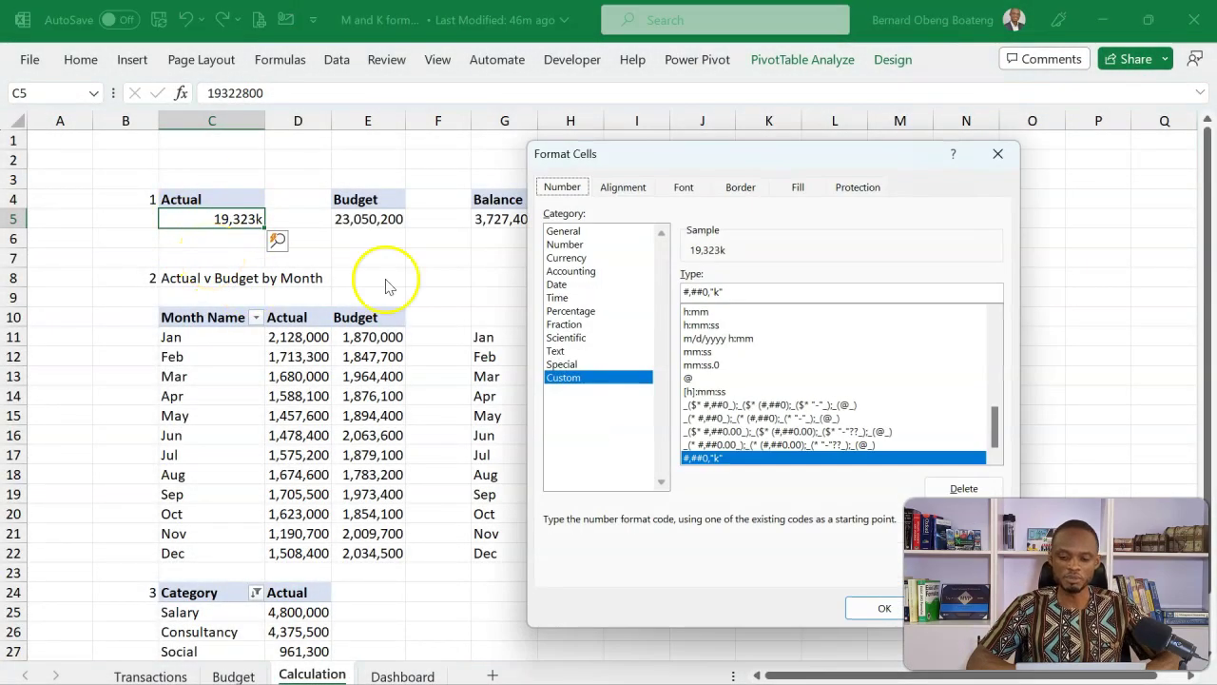
click(713, 295)
key(Delete)
key(Delete)
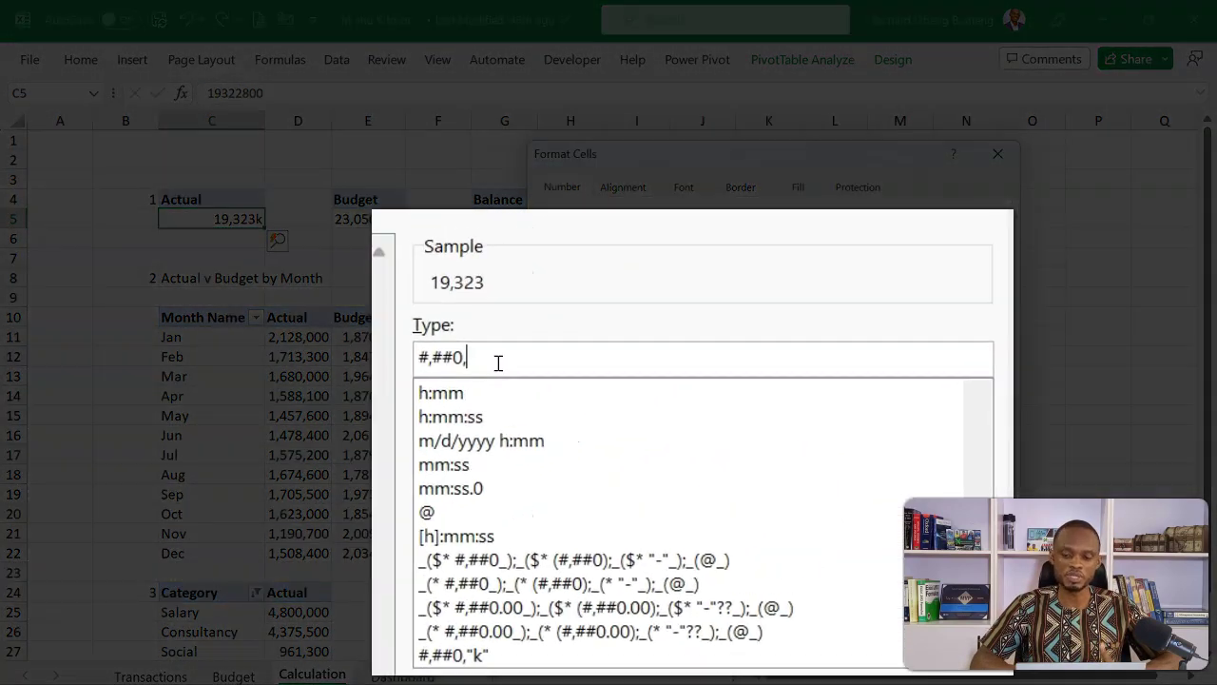
text(,"M)
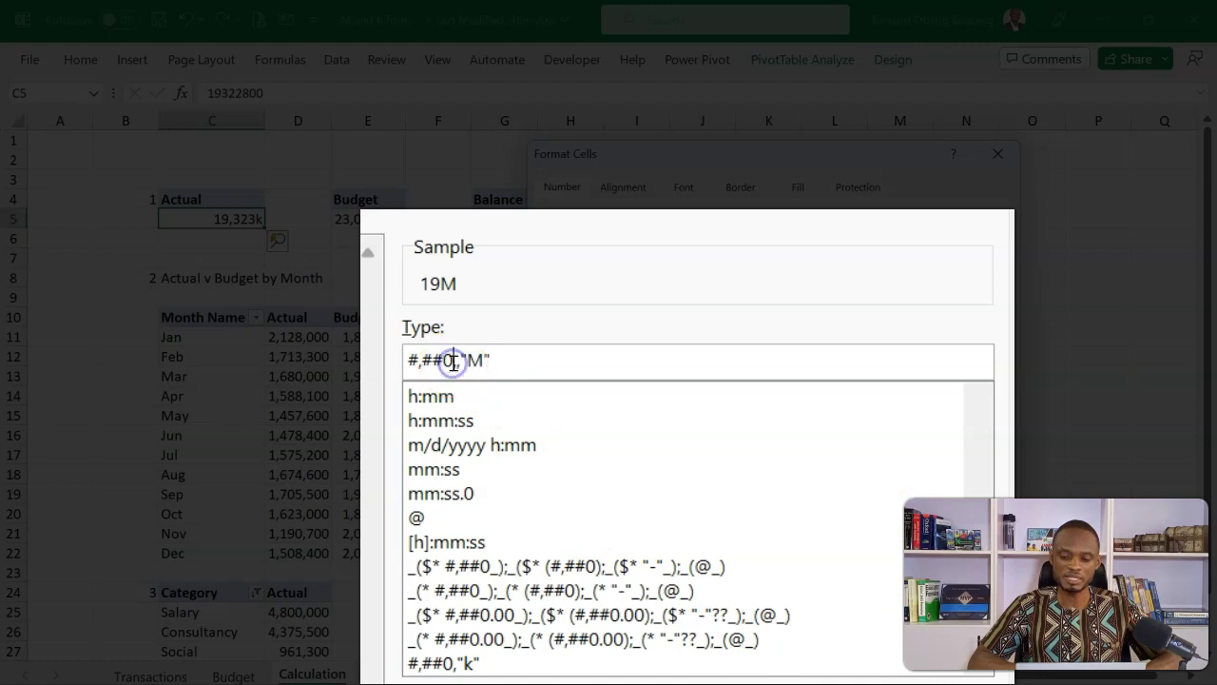
text(.)
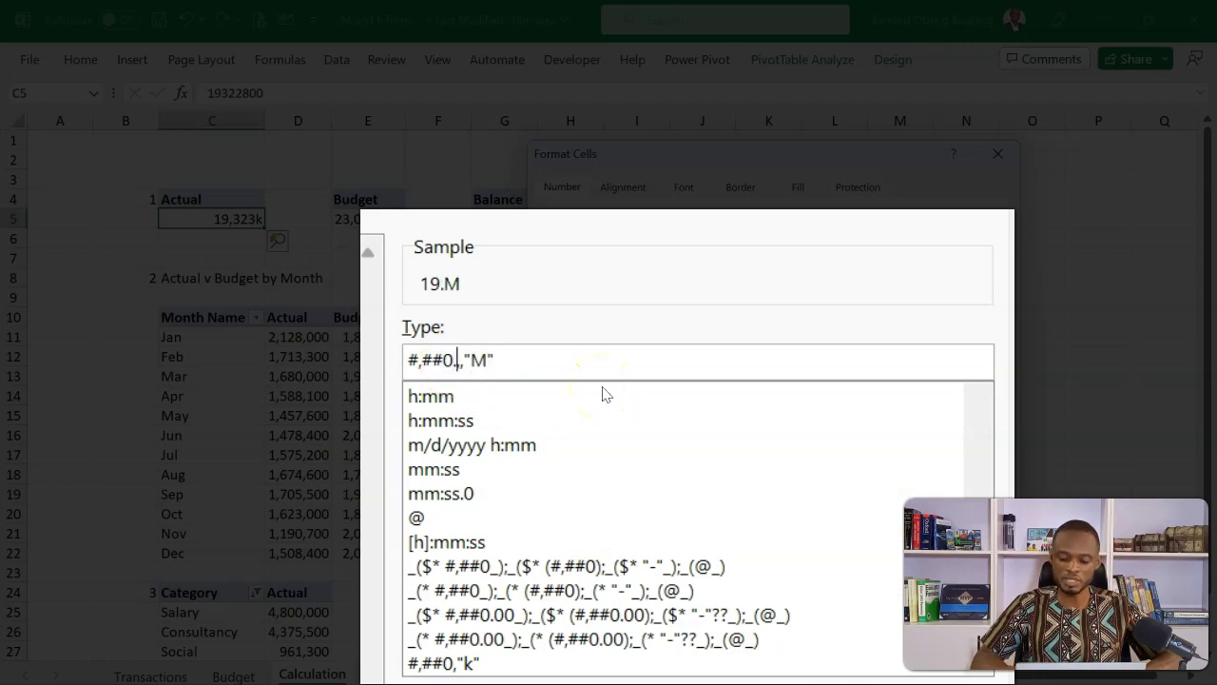
text(0)
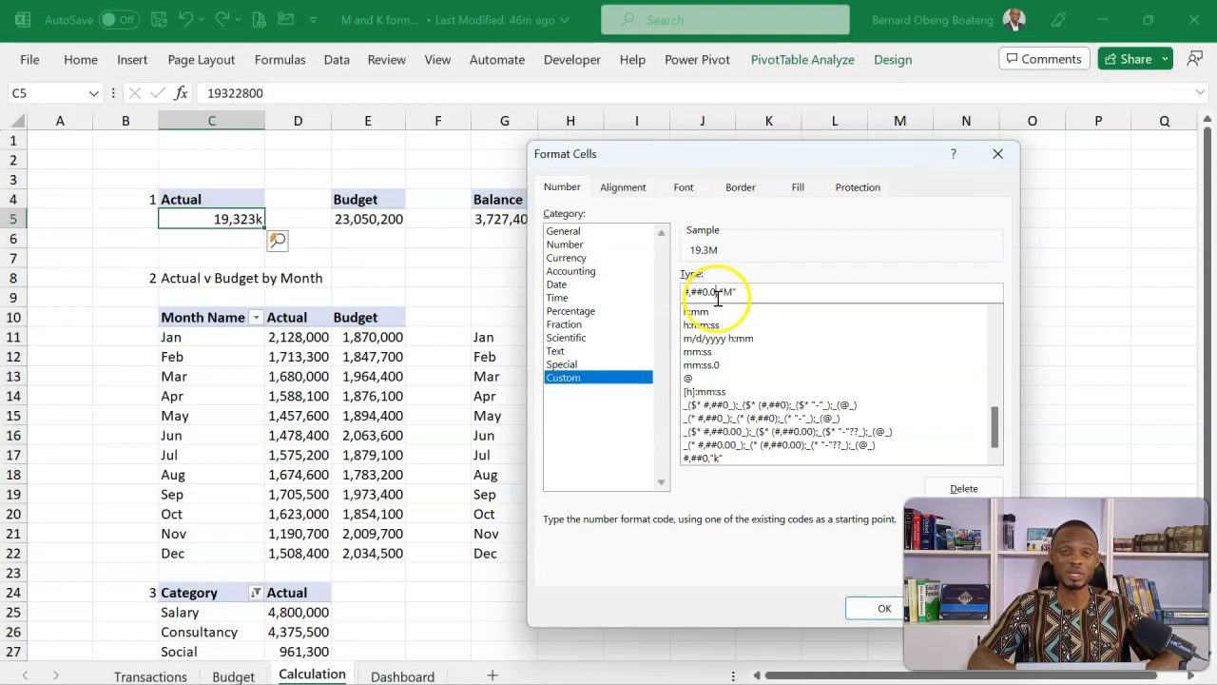
click(873, 610)
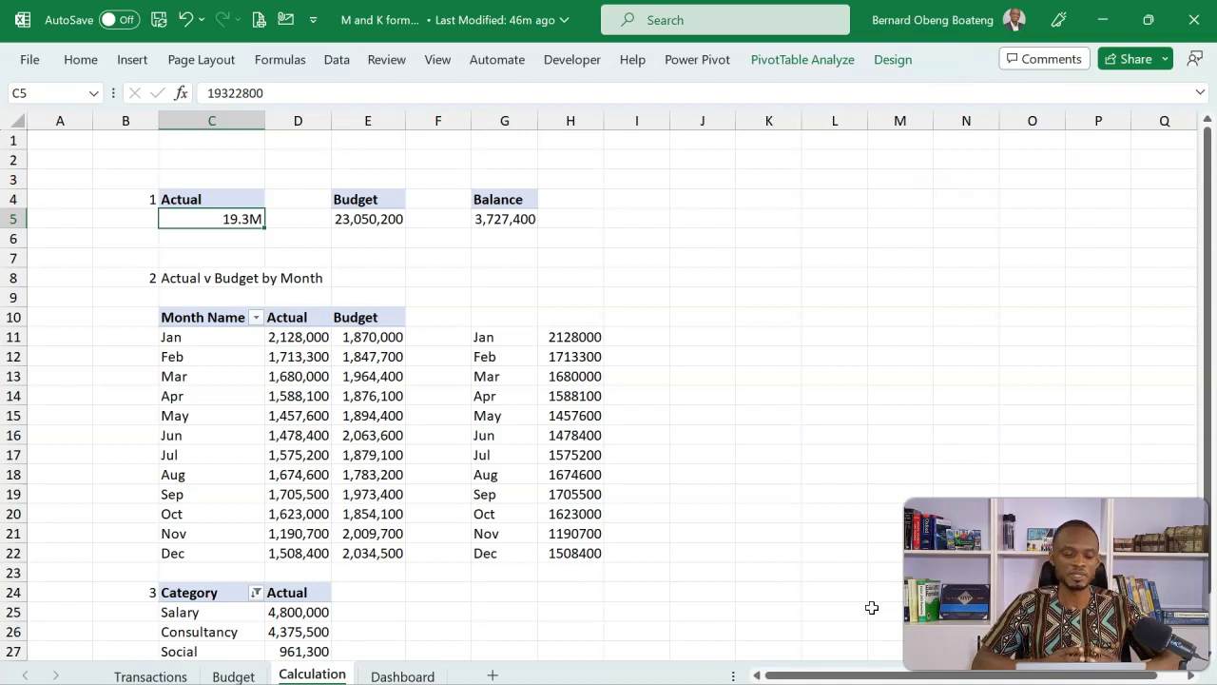
Add the condition [>=1000000] in front of the millions format code in C5's custom number format
key(ctrl+1)
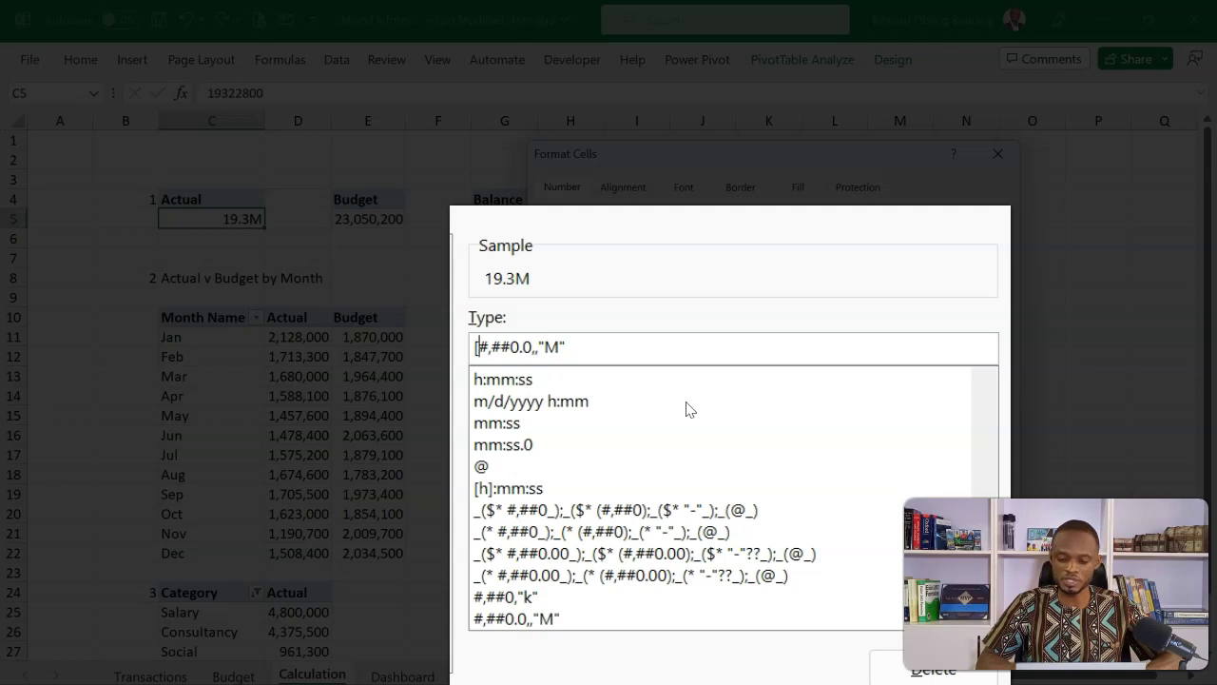
text(>=)
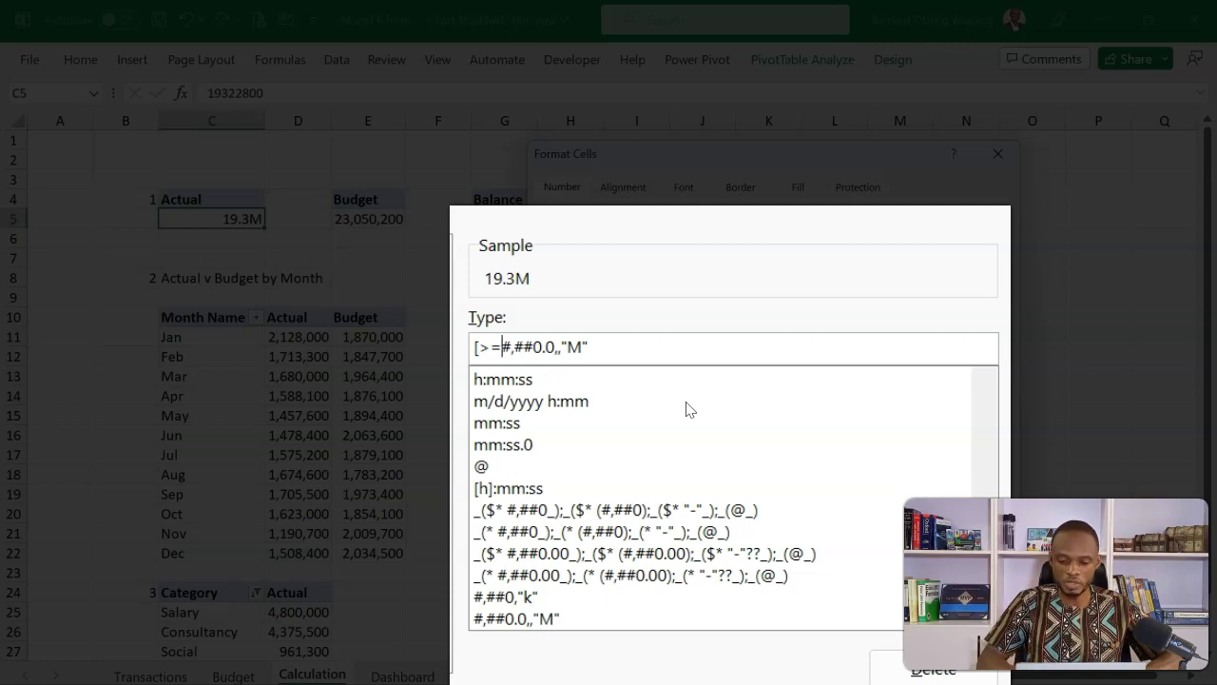
text(1)
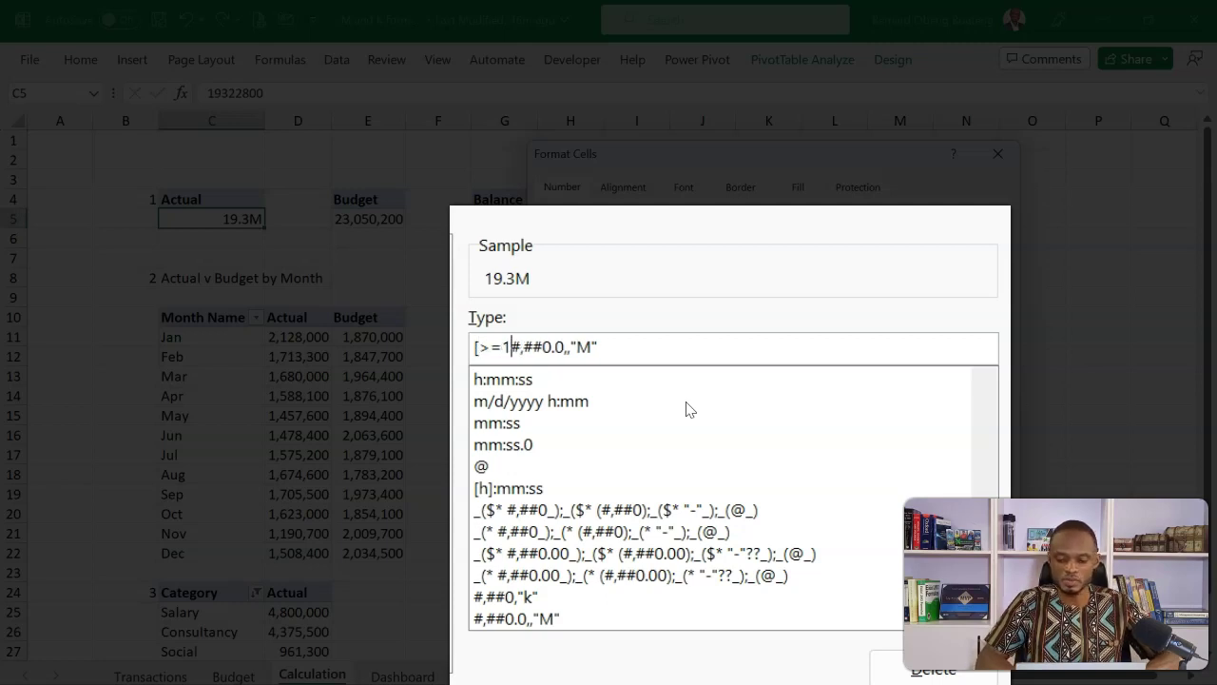
text(000000)
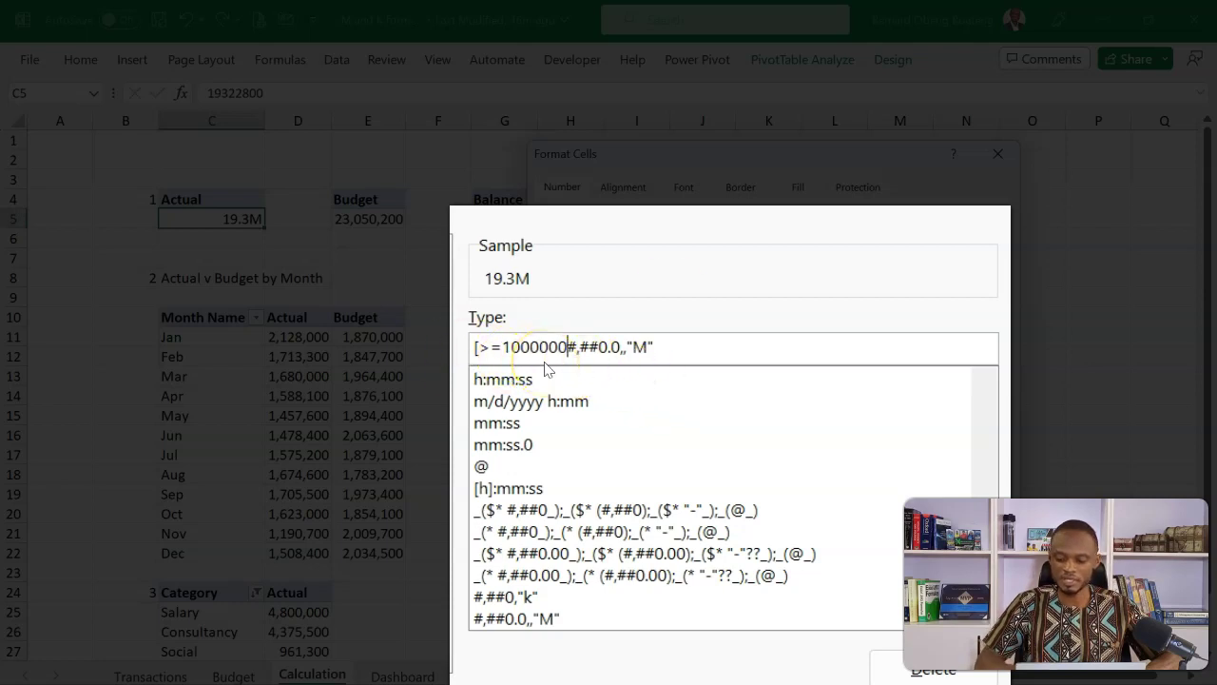
text(])
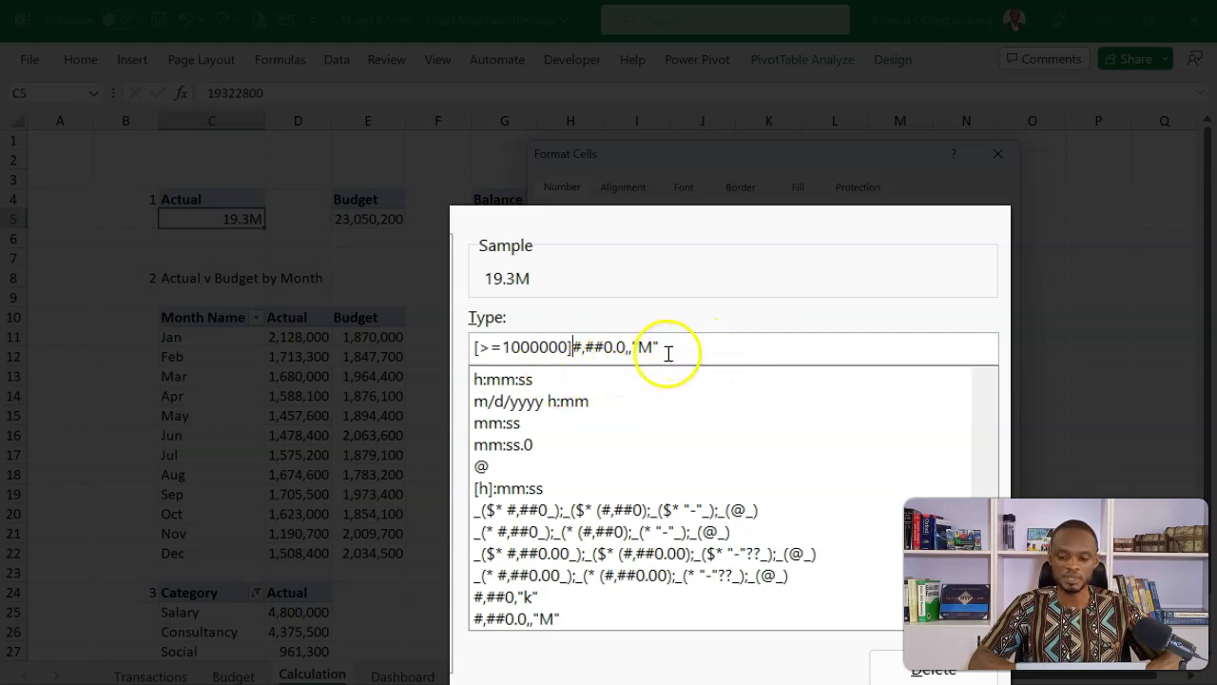
Append a semicolon and a copy of the millions section to C5's format code, setting the copy's condition to [<1000000]
drag(669, 348, 475, 347)
key(ctrl+c)
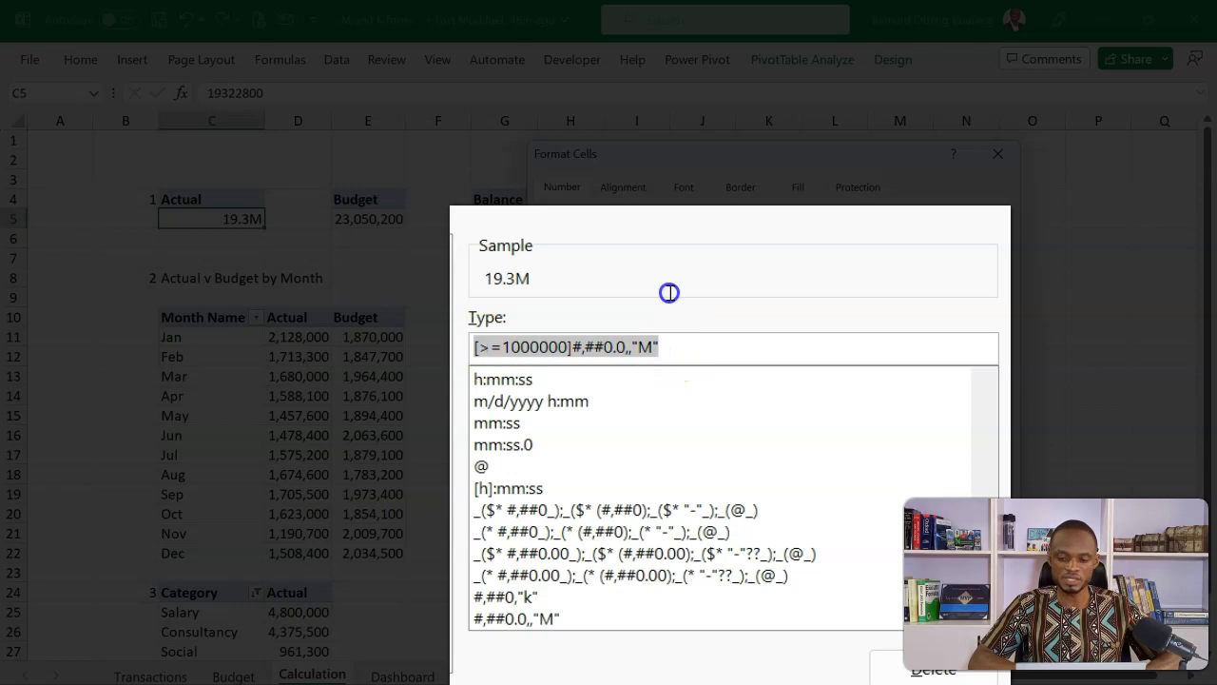
click(695, 347)
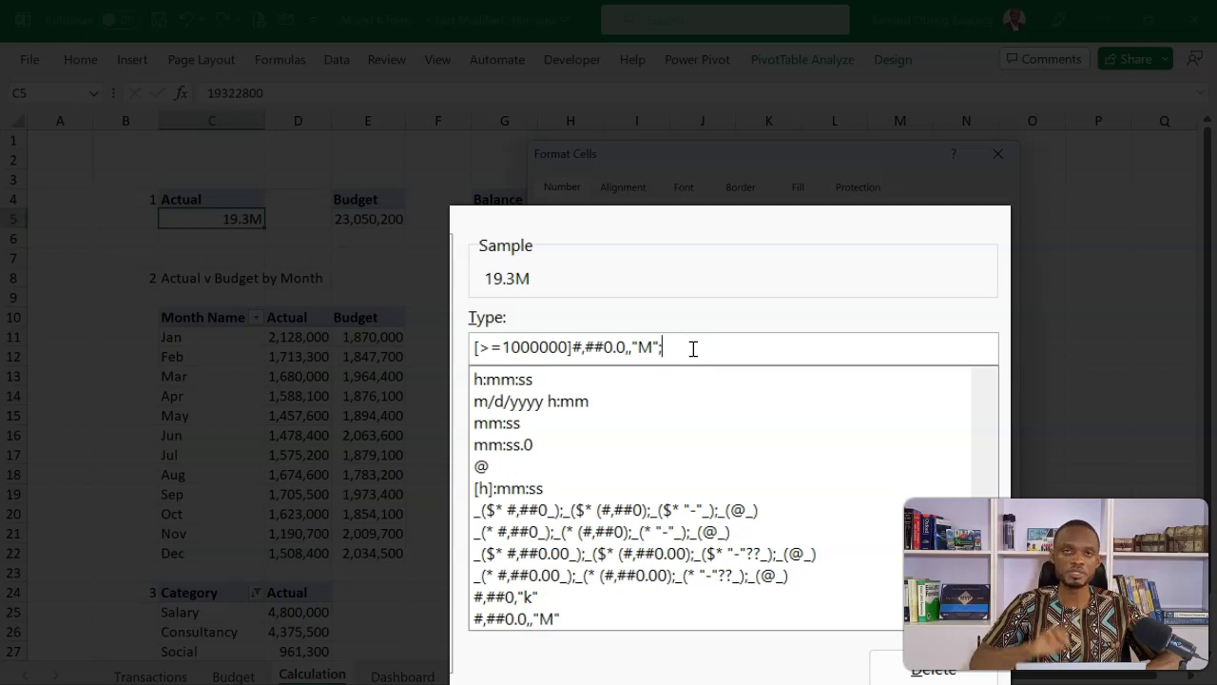
text(;)
key(ctrl+v)
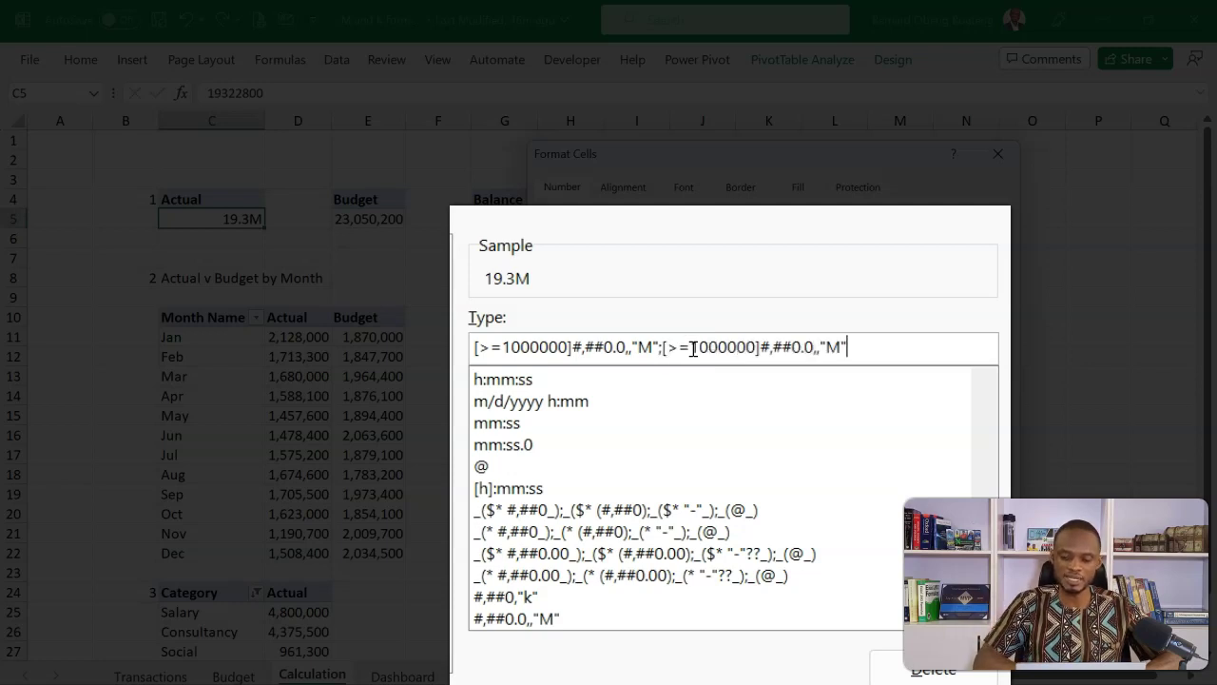
click(687, 347)
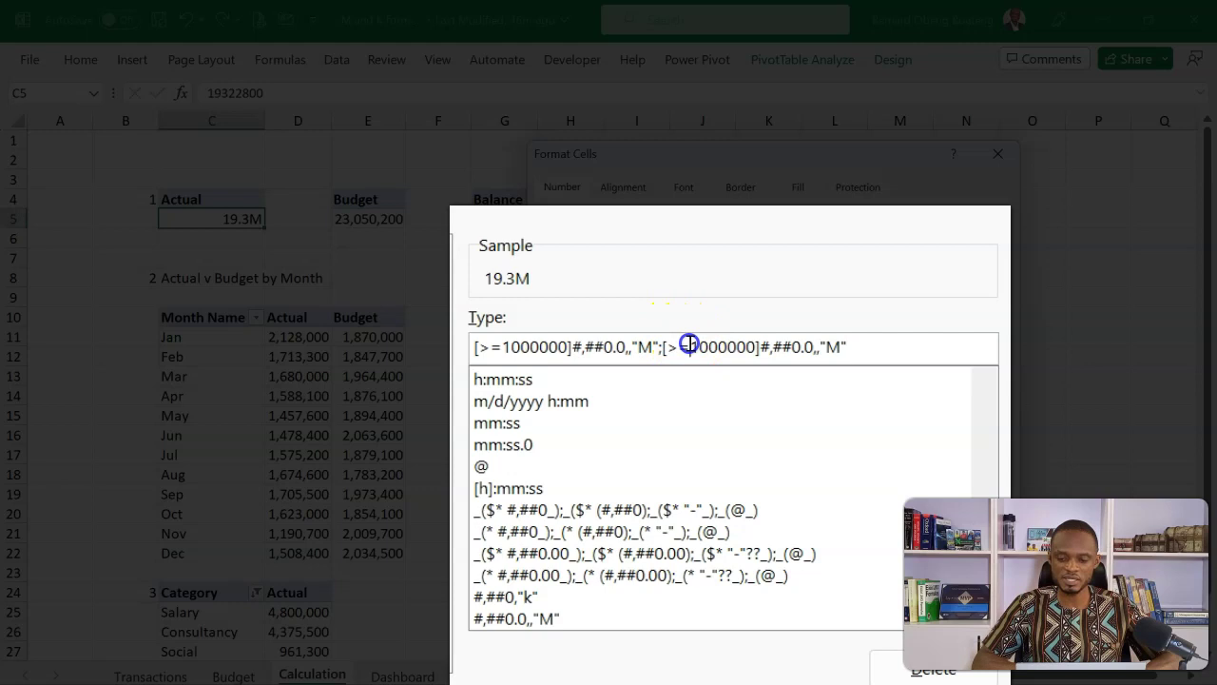
key(BackSpace)
key(BackSpace)
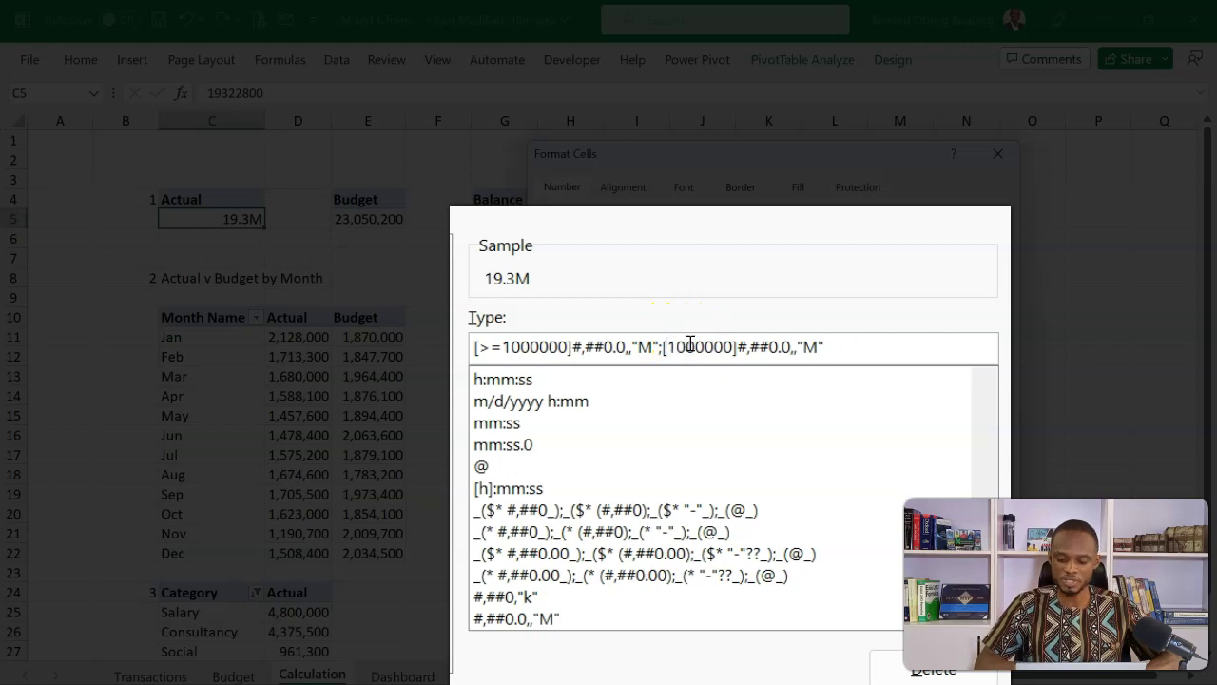
text(<)
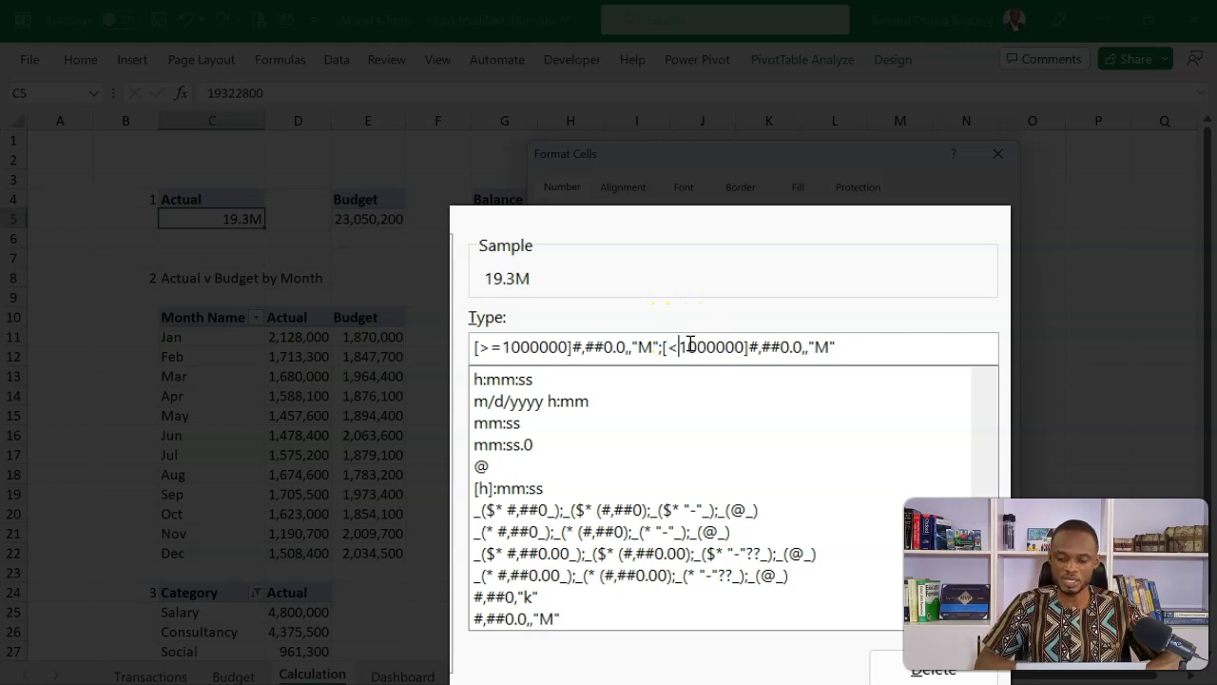
Change the second section's code to #,##0.0,"k" for thousands and apply the conditional custom format to cell C5
double_click(806, 349)
click(807, 349)
key(Delete)
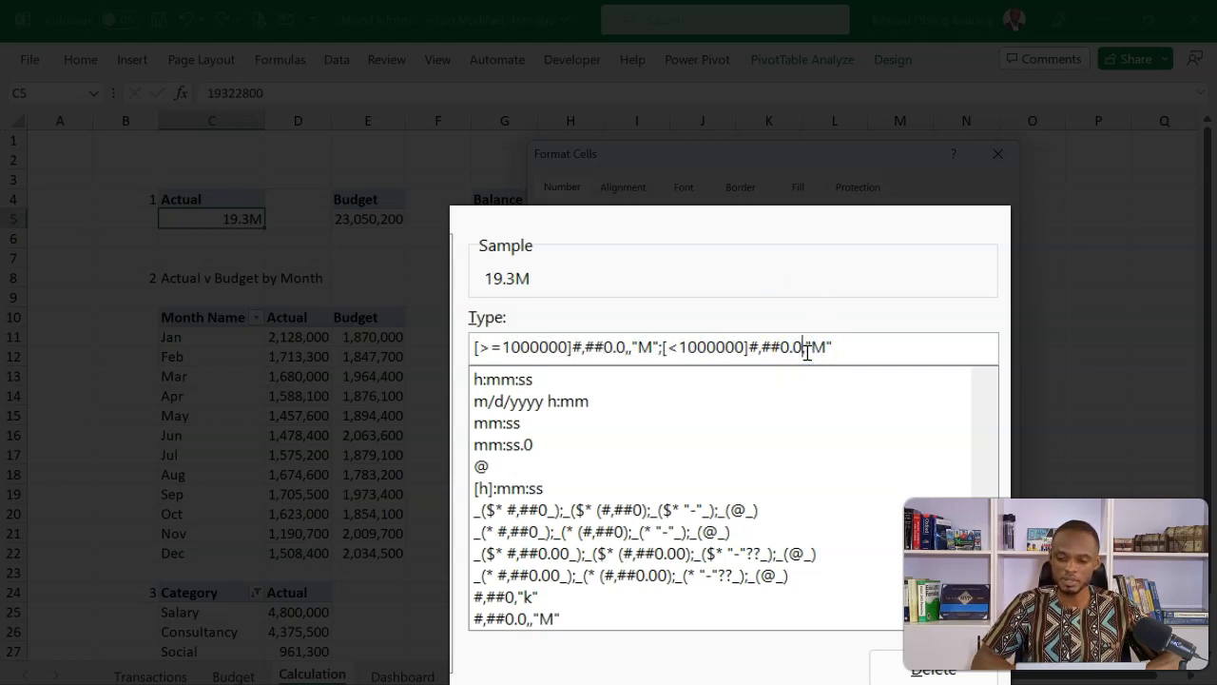
text(,)
click(823, 346)
key(BackSpace)
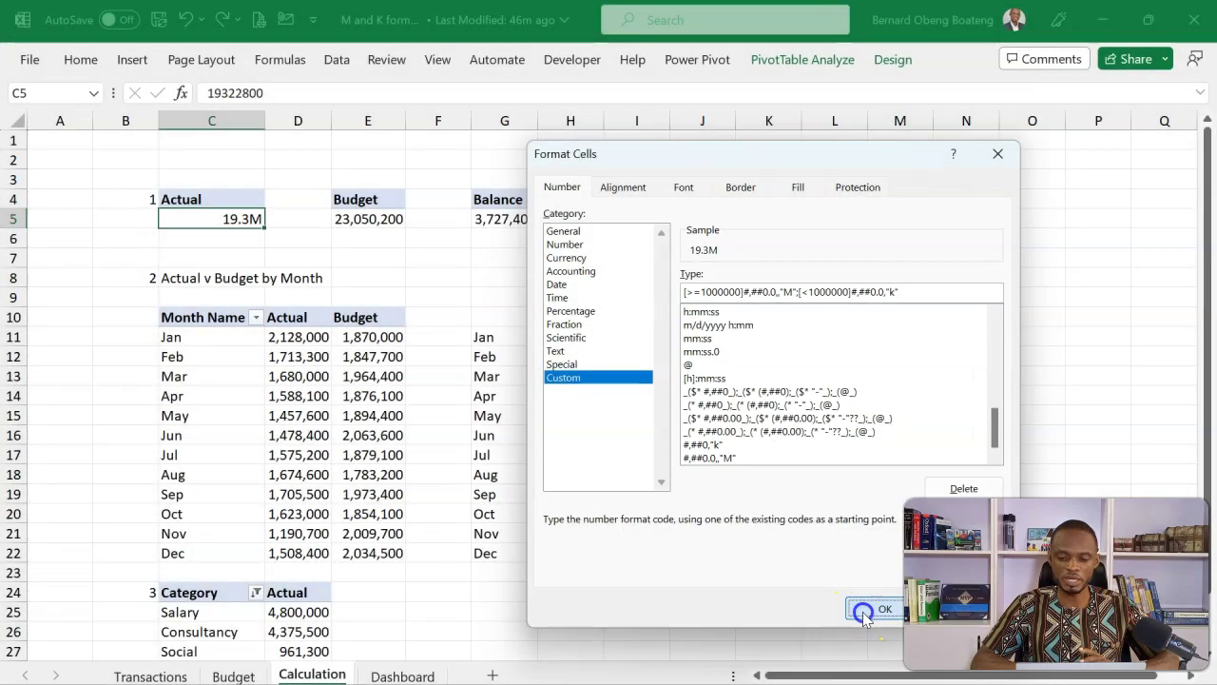
click(864, 612)
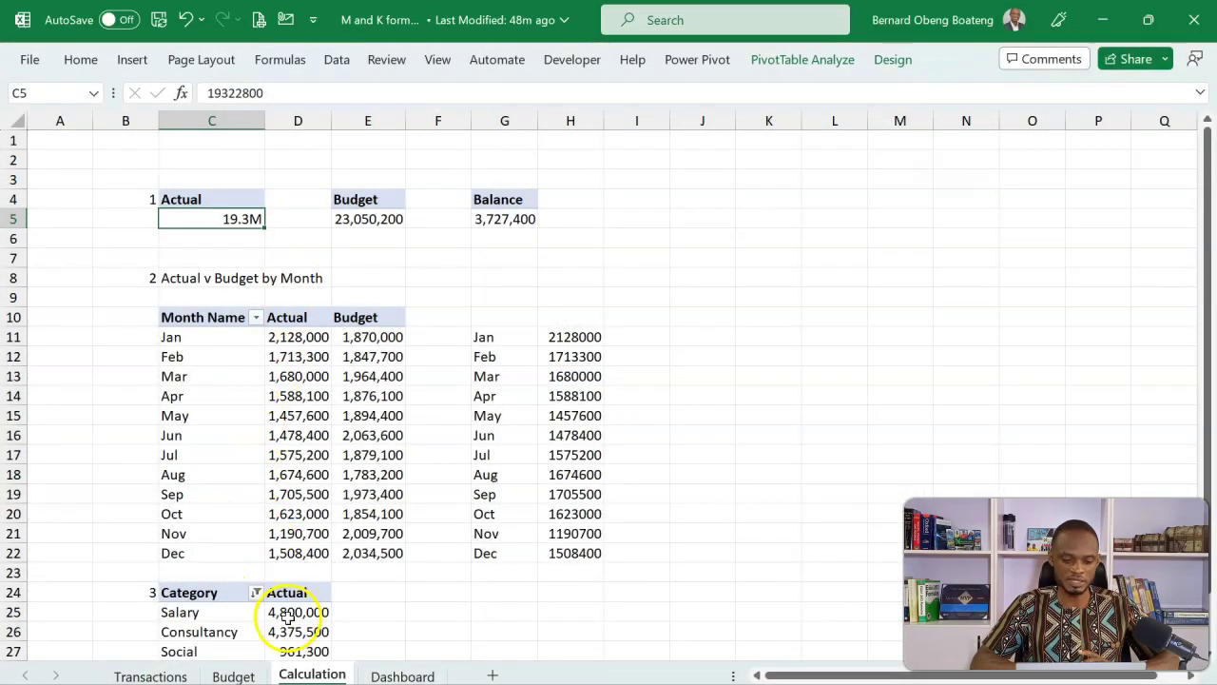
Check the Dashboard's Actual card by filtering Category by Charity, Clothing, Consultancy and Entertainment in turn, and clear the filter
click(392, 675)
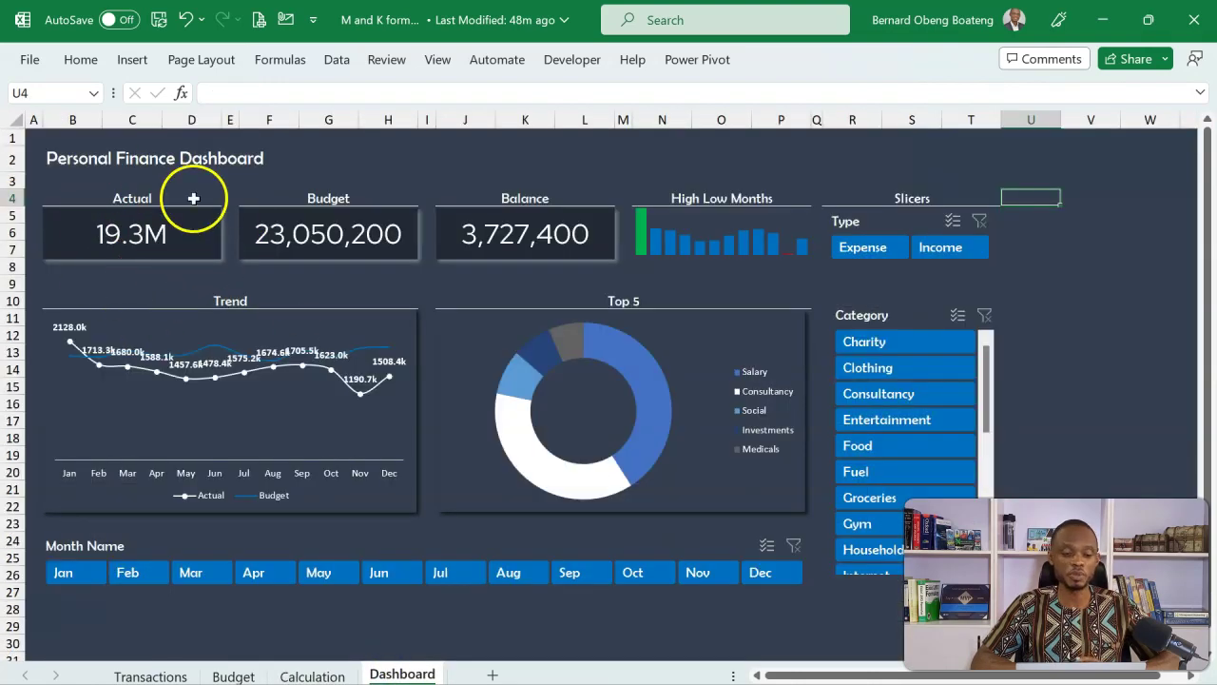
click(849, 347)
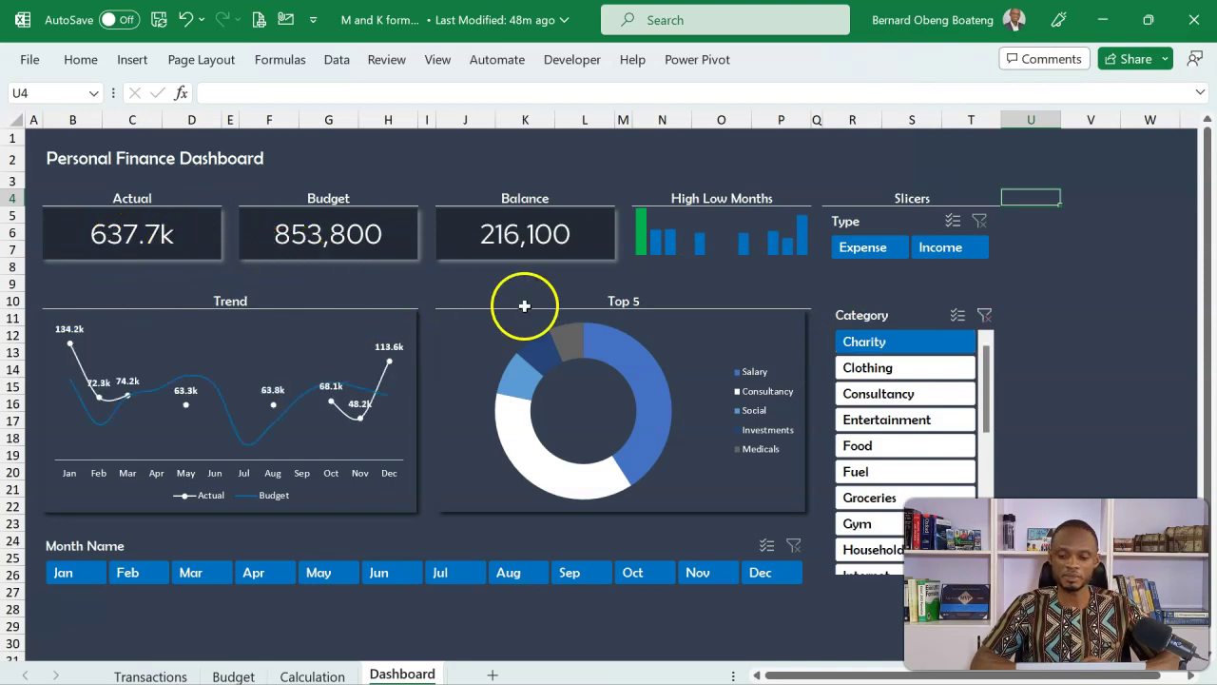
click(865, 371)
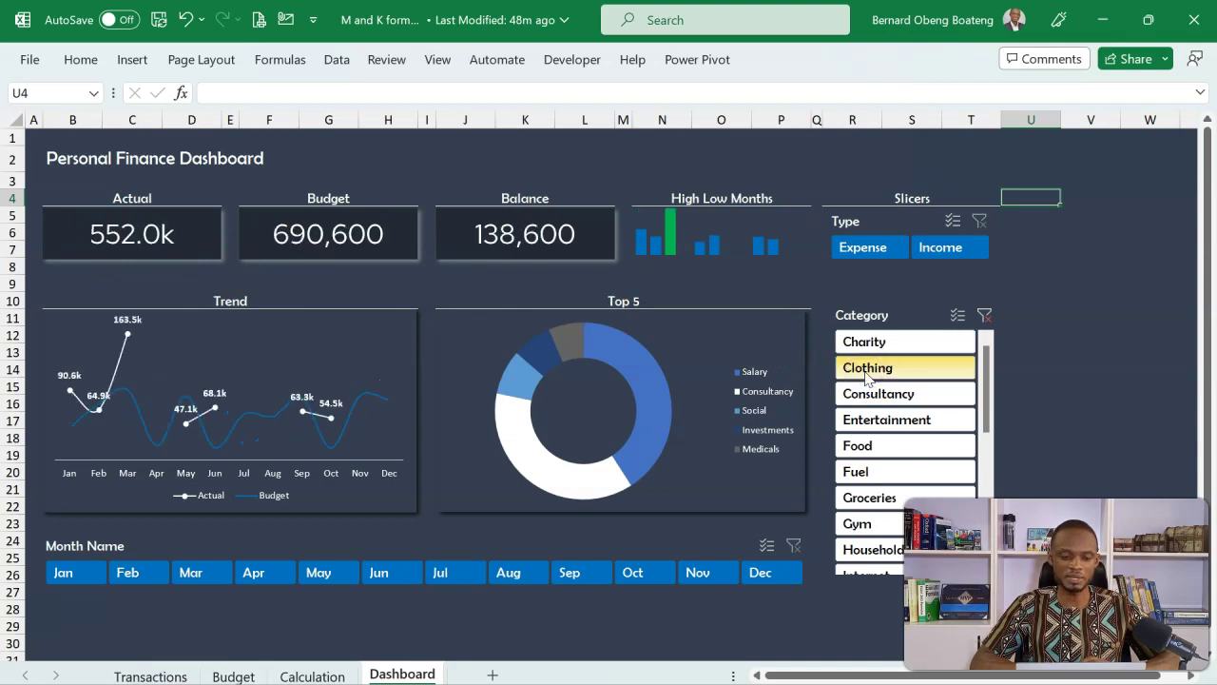
click(871, 394)
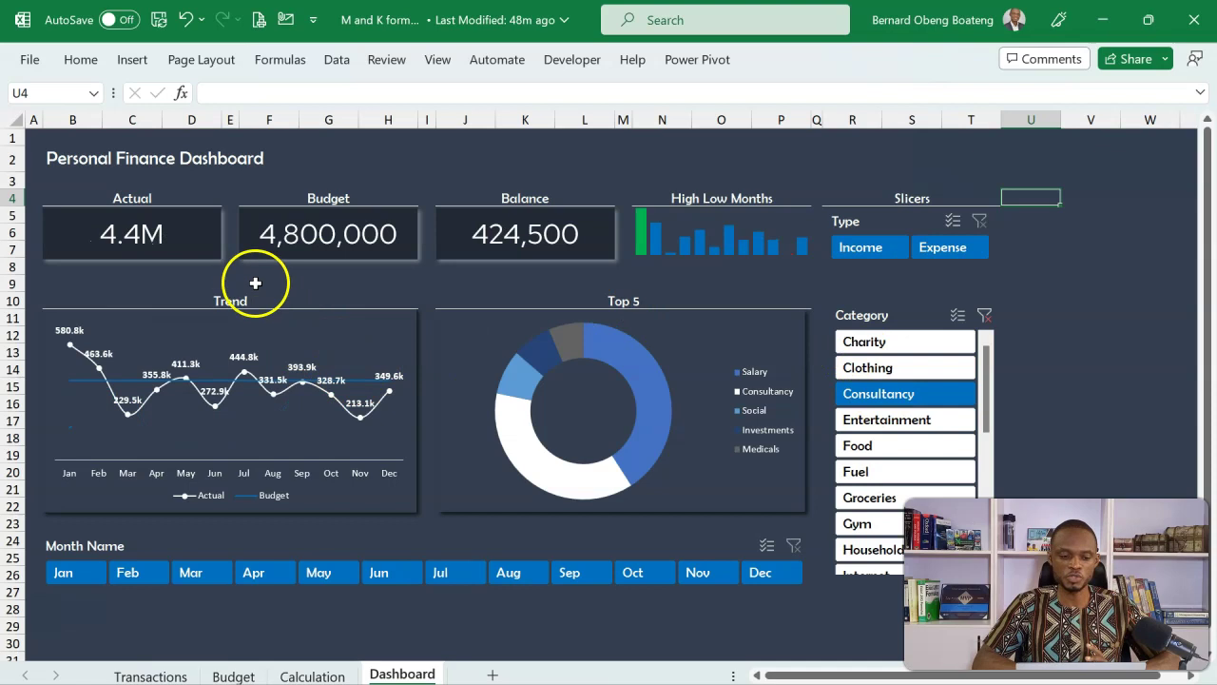
click(854, 420)
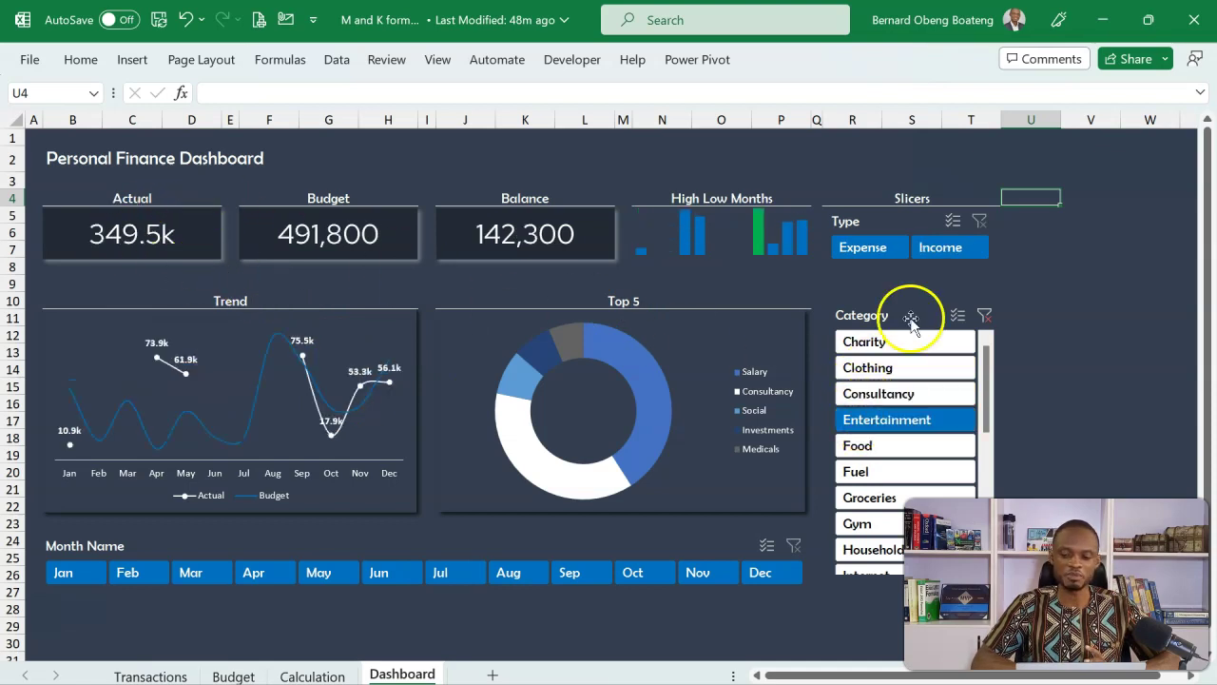
click(986, 317)
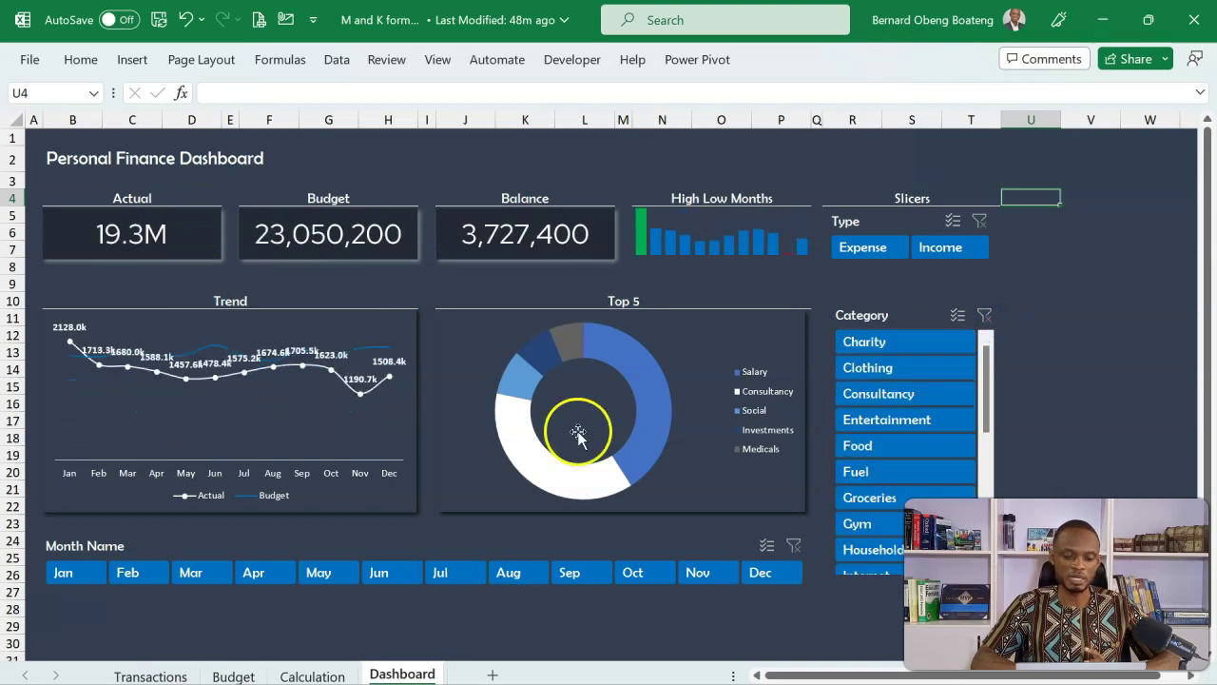
Copy the formatting of cell C5 on the Calculation sheet to E5, G5 and the monthly values in H11:H22
click(354, 676)
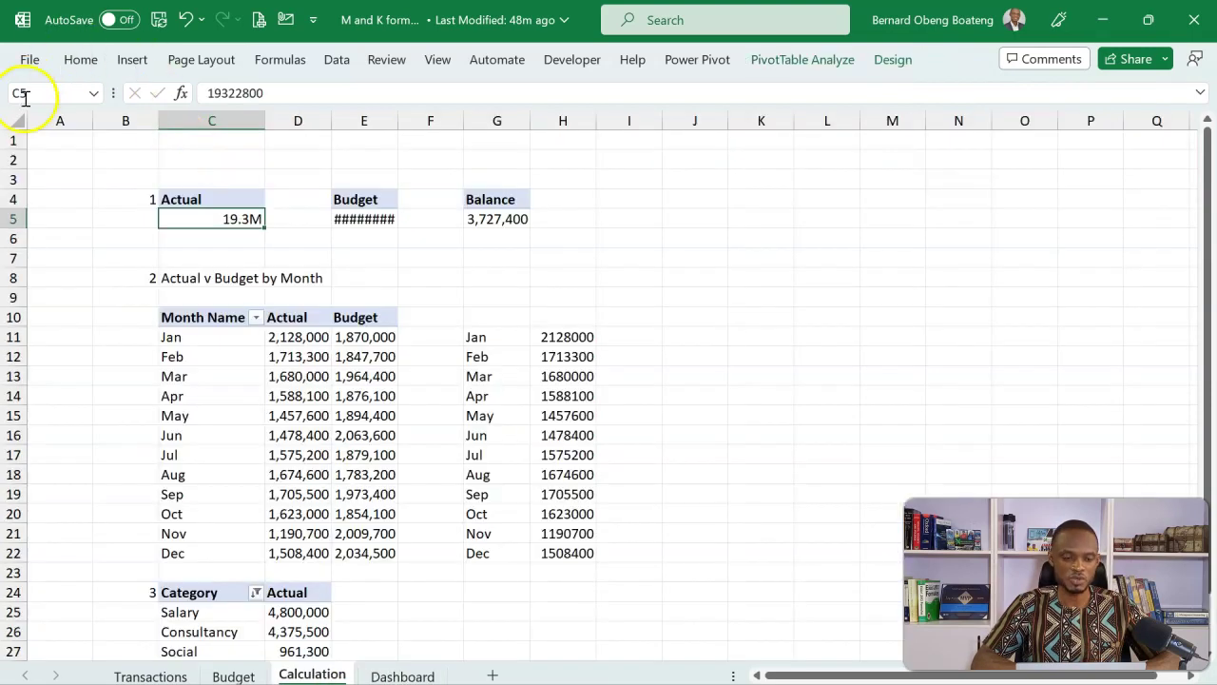
click(82, 63)
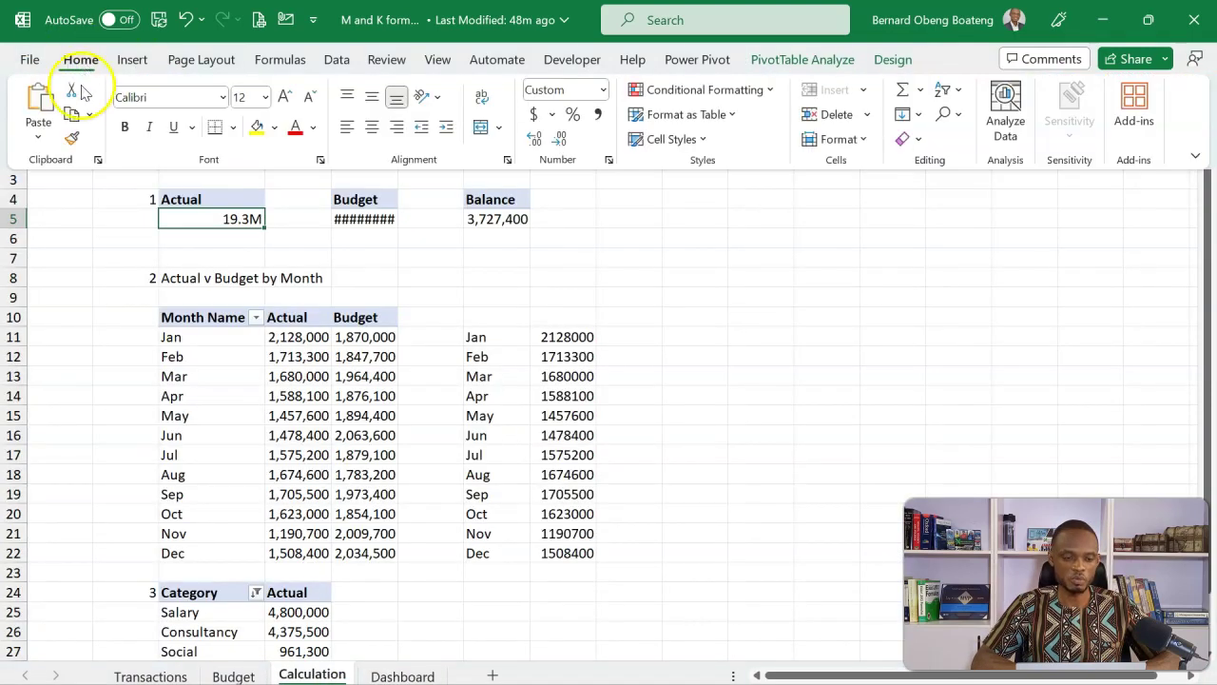
click(73, 140)
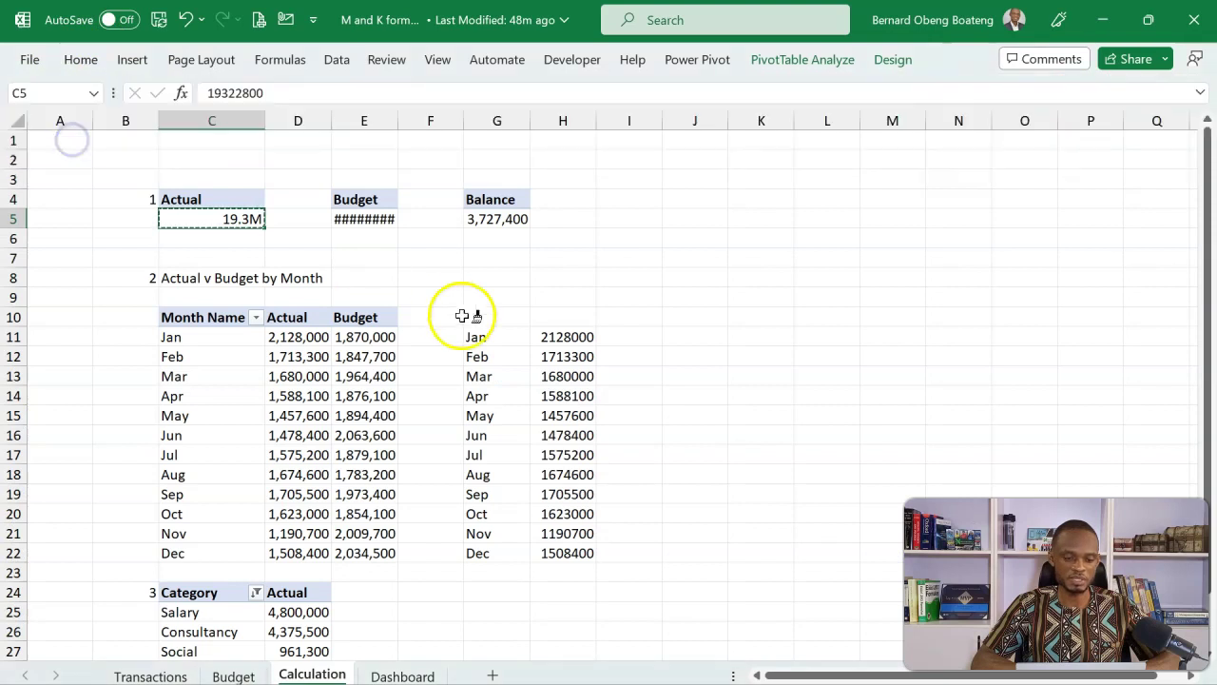
click(377, 220)
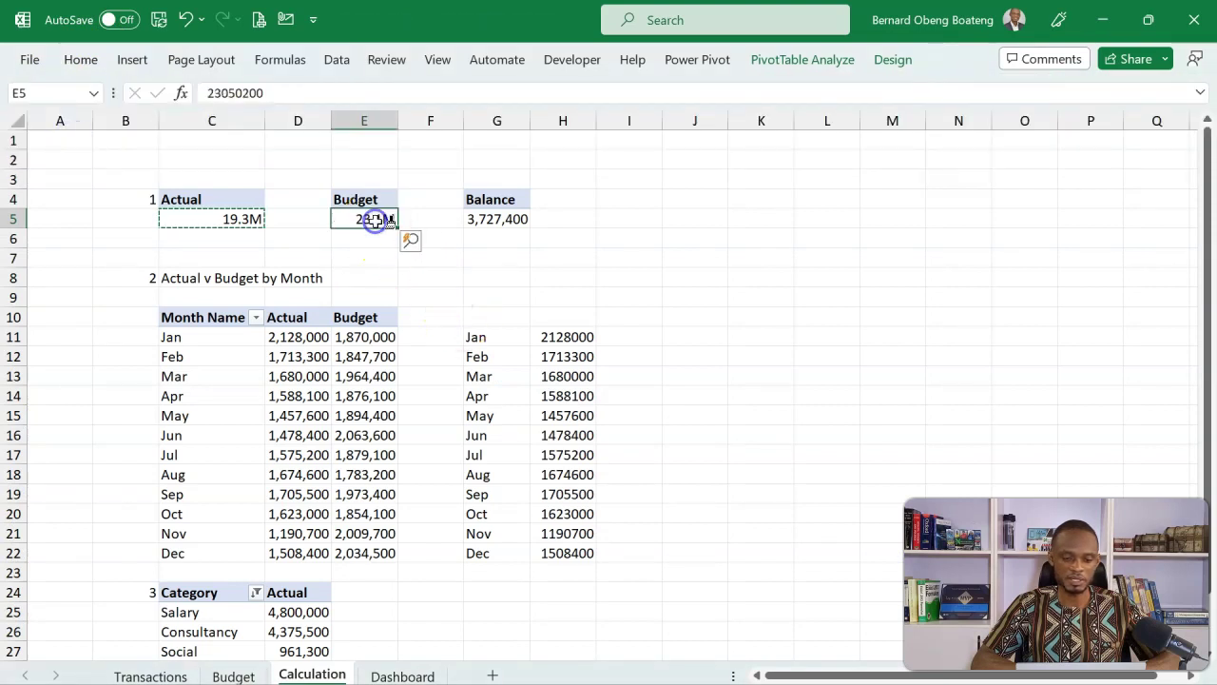
click(487, 219)
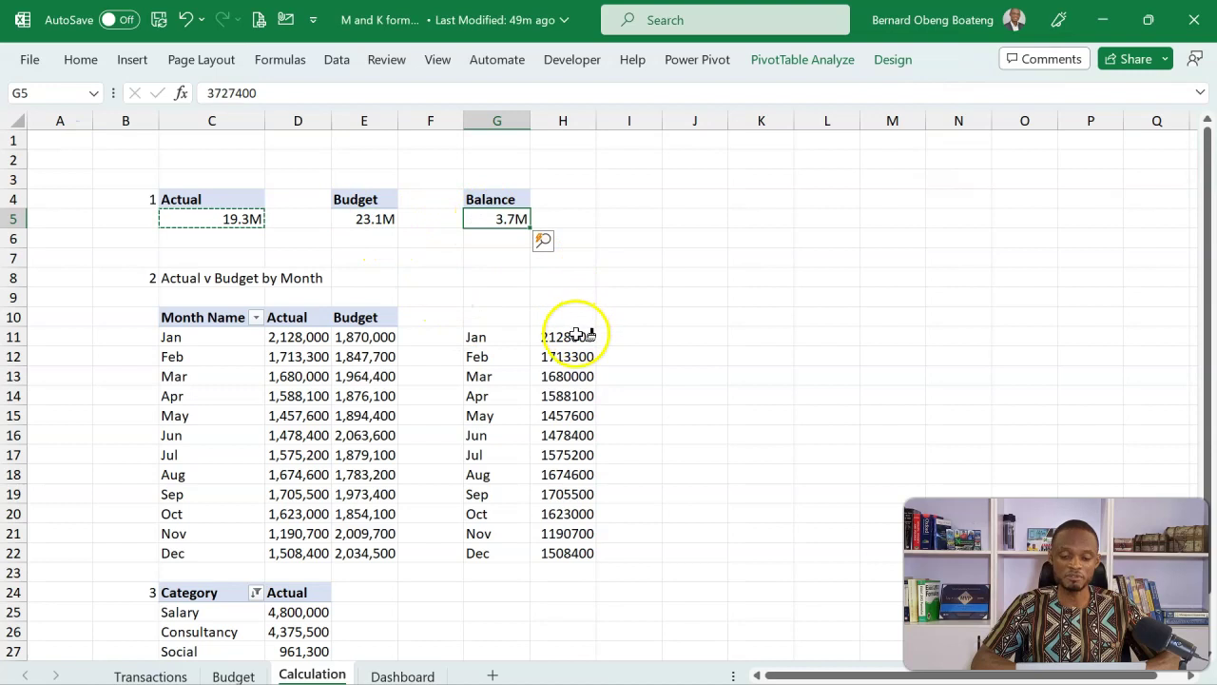
drag(578, 334, 584, 559)
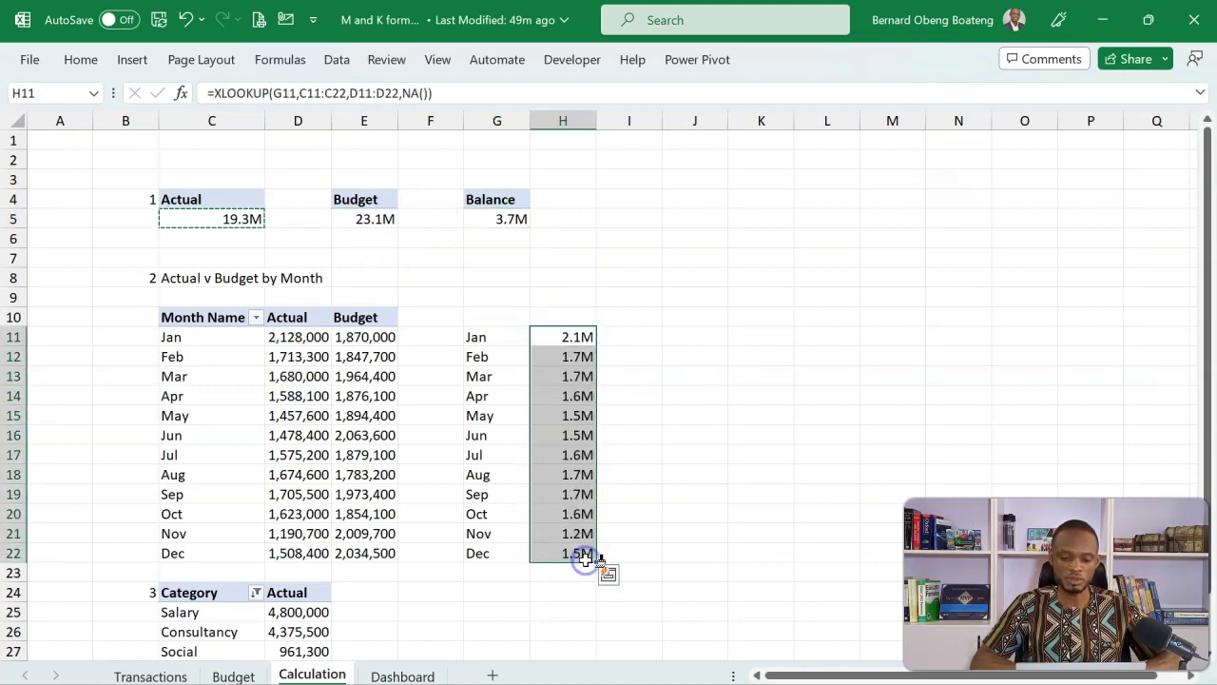
key(Escape)
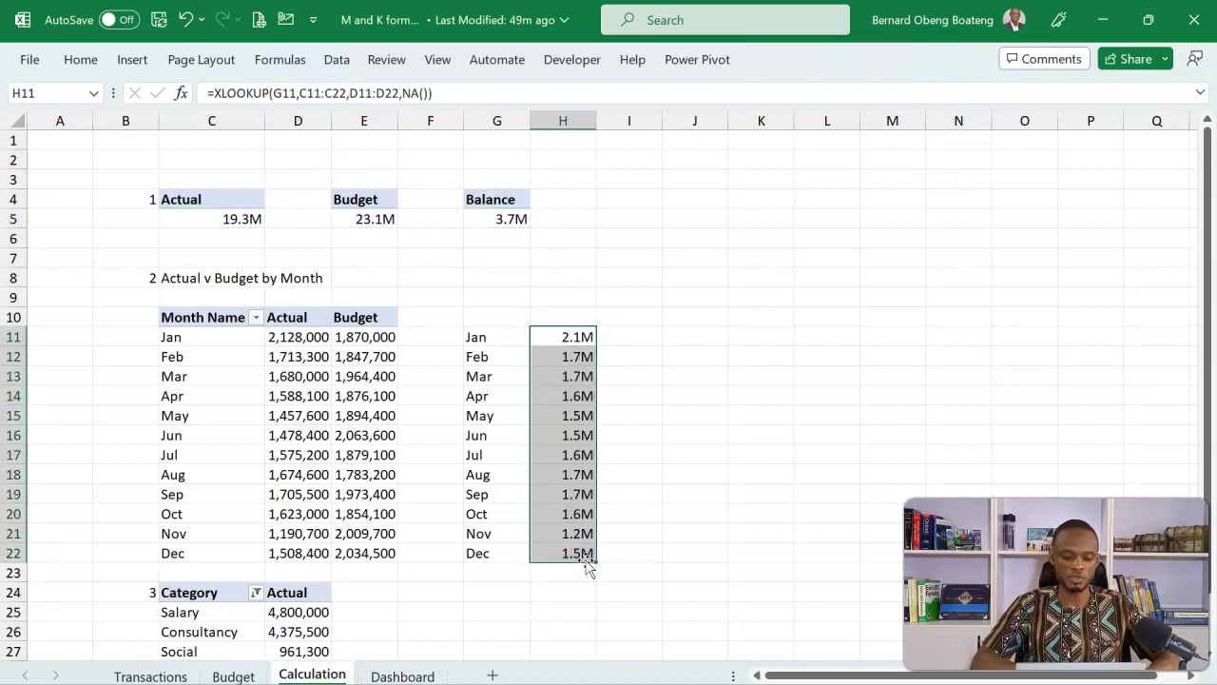
Check the Actual, Budget and Balance cards on the Dashboard for Charity, Clothing, Consultancy and Entertainment, and clear the Category filter
click(418, 674)
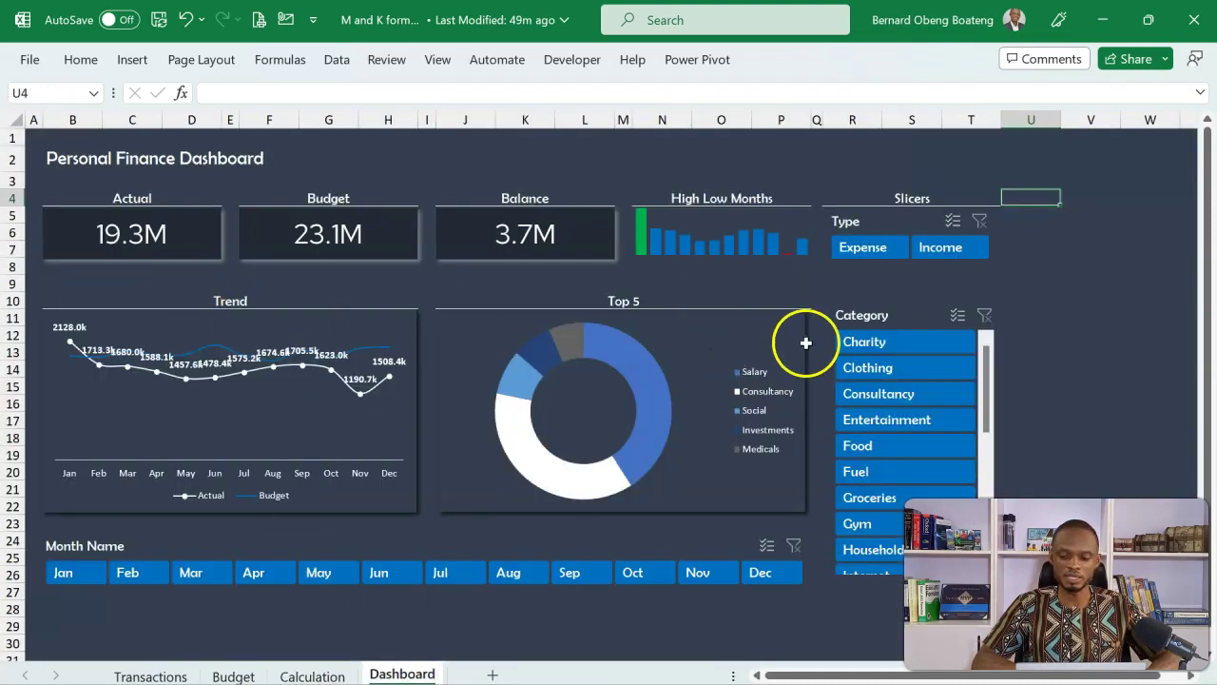
click(863, 342)
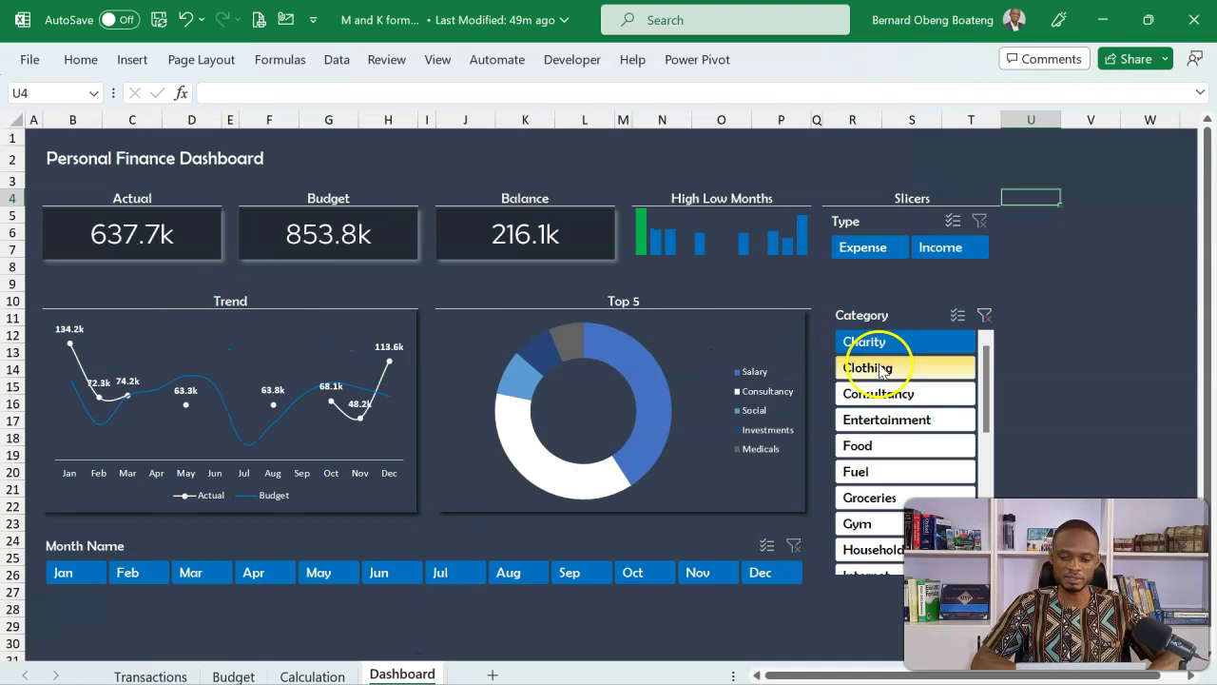
click(879, 371)
click(875, 393)
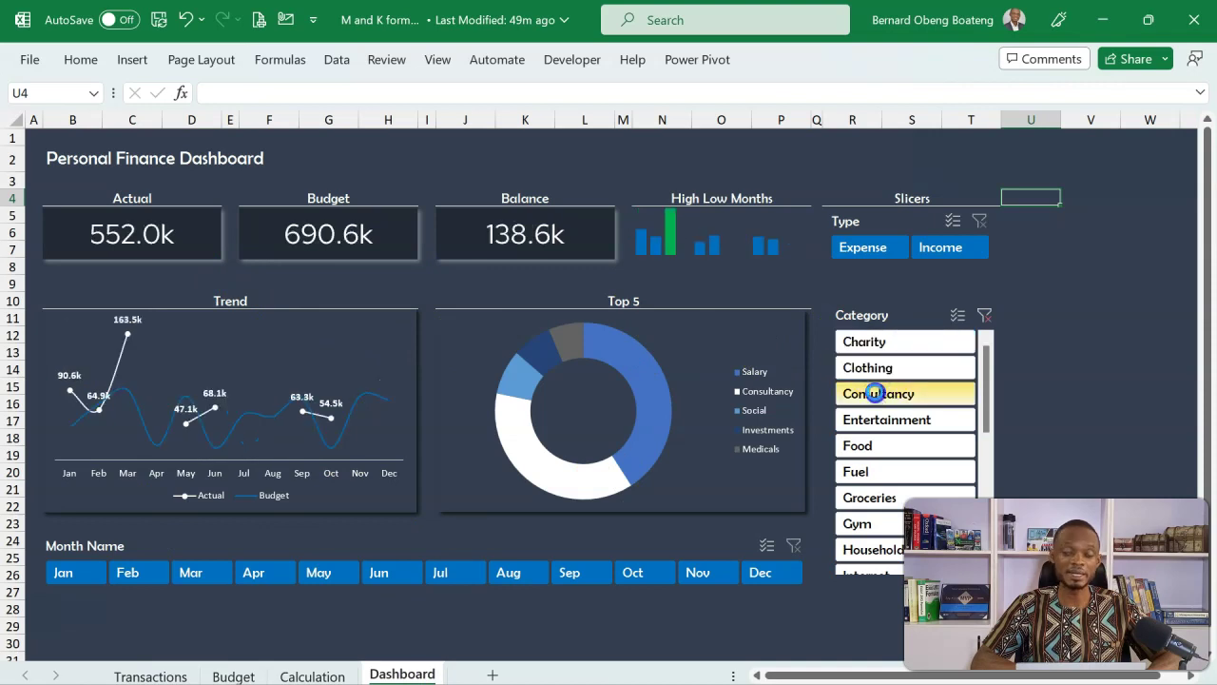
click(873, 424)
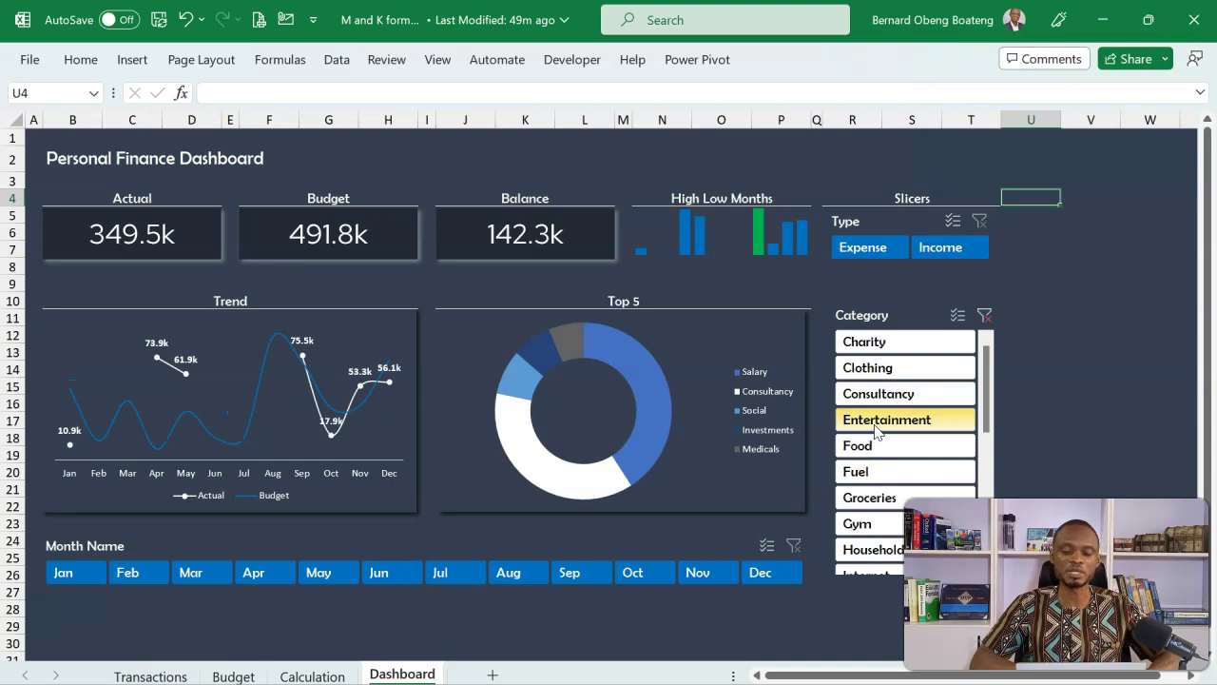
click(985, 314)
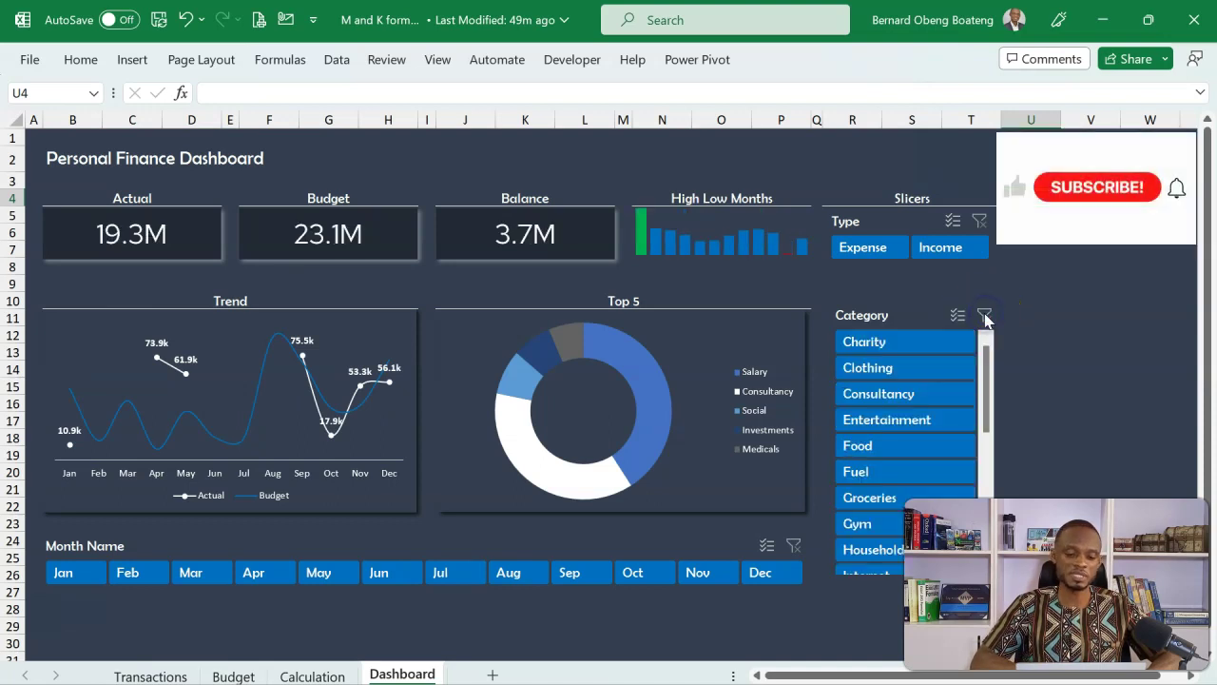